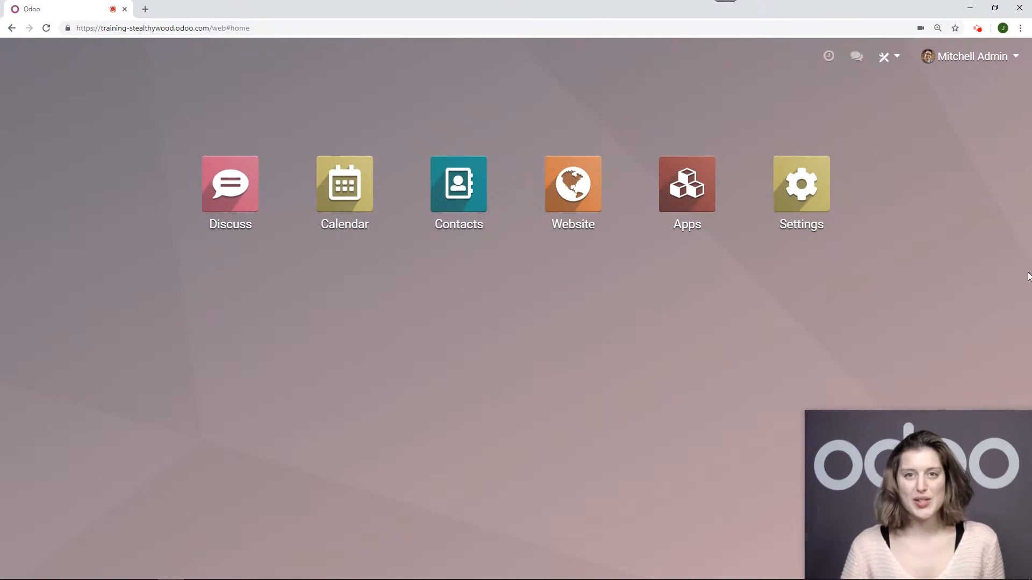
Open the Website app and look through the homepage down to its "Our Products" section.
click(515, 203)
click(82, 133)
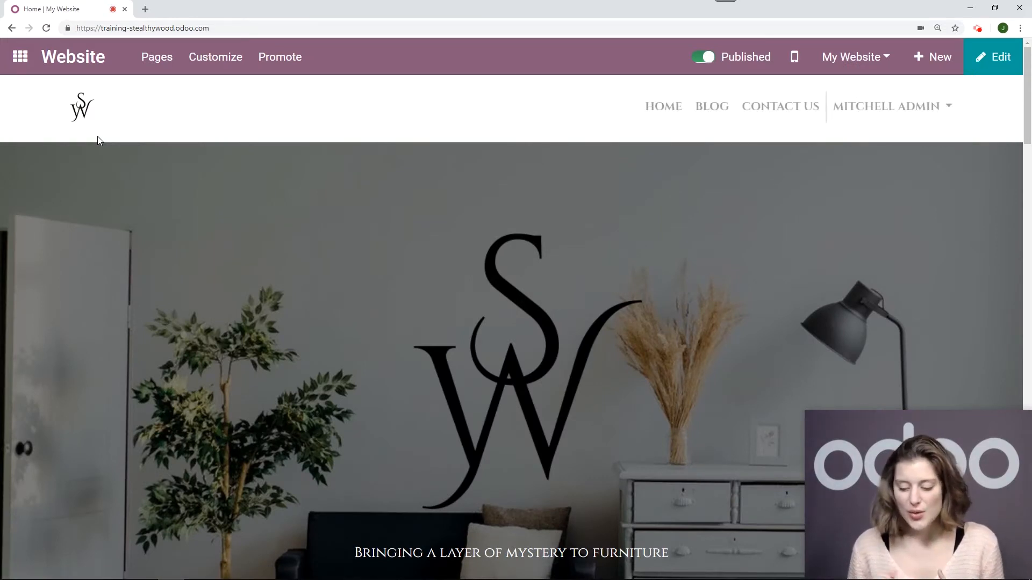
scroll(390, 208, down, 15)
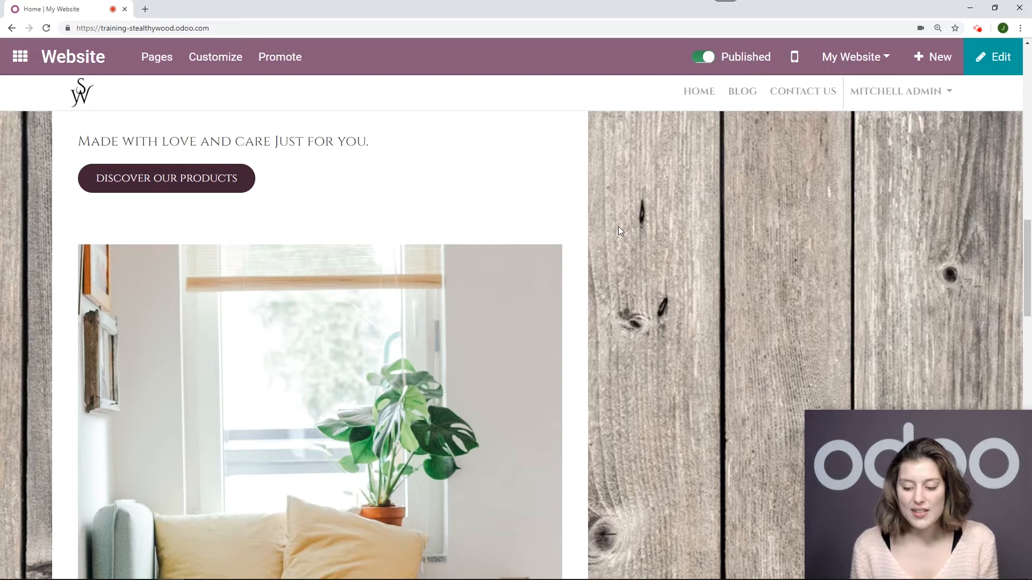
scroll(581, 265, up, 2)
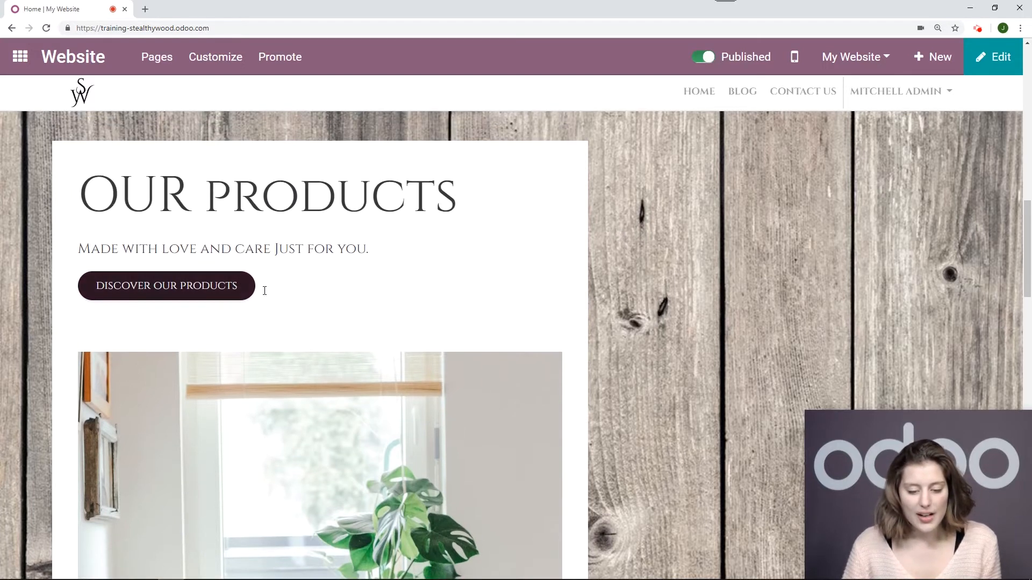
scroll(581, 315, down, 5)
scroll(594, 352, down, 3)
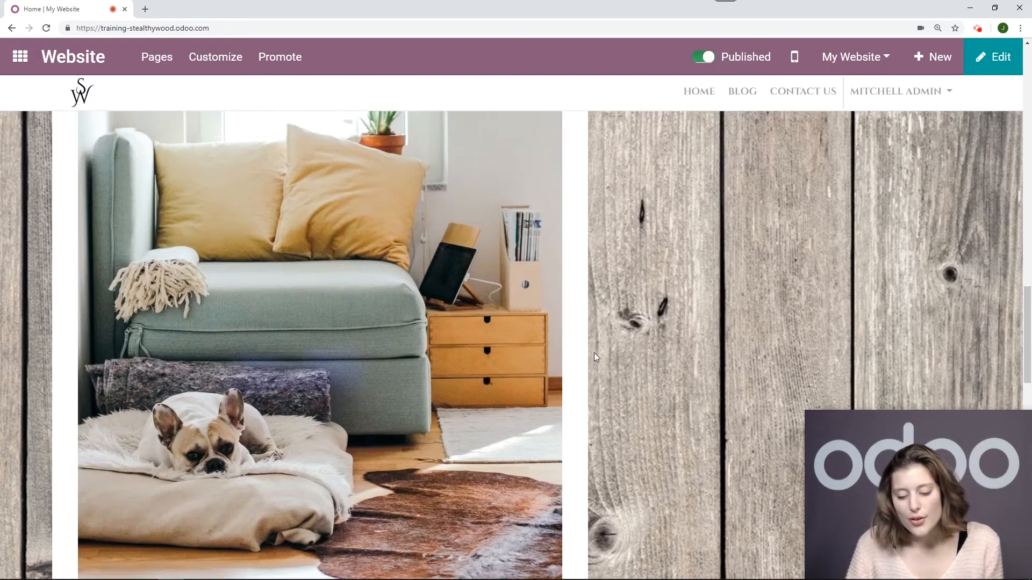
scroll(594, 352, up, 9)
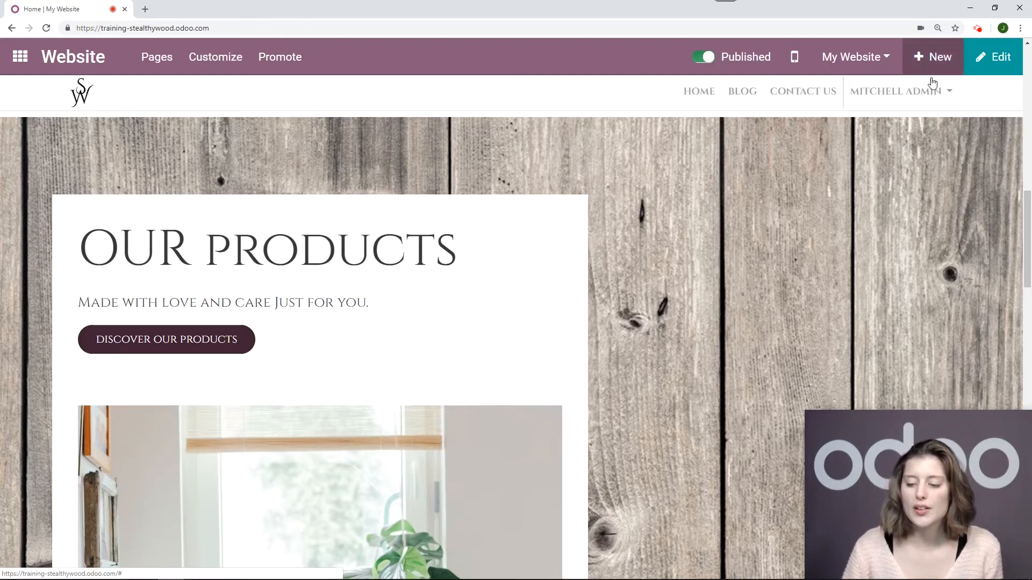
Create a new website page titled "Our Products" with the option to add it to the menu enabled.
click(934, 56)
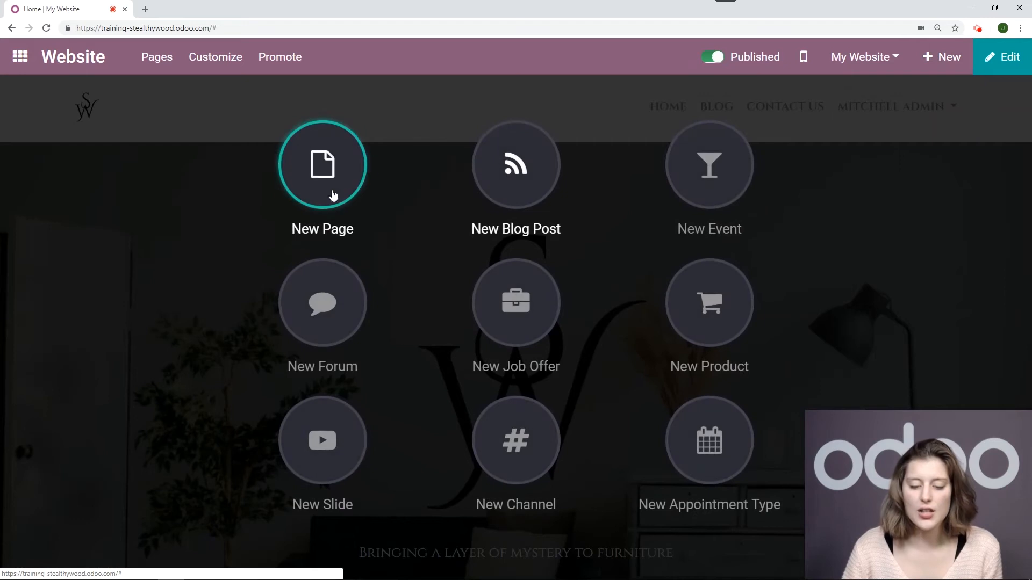
click(318, 171)
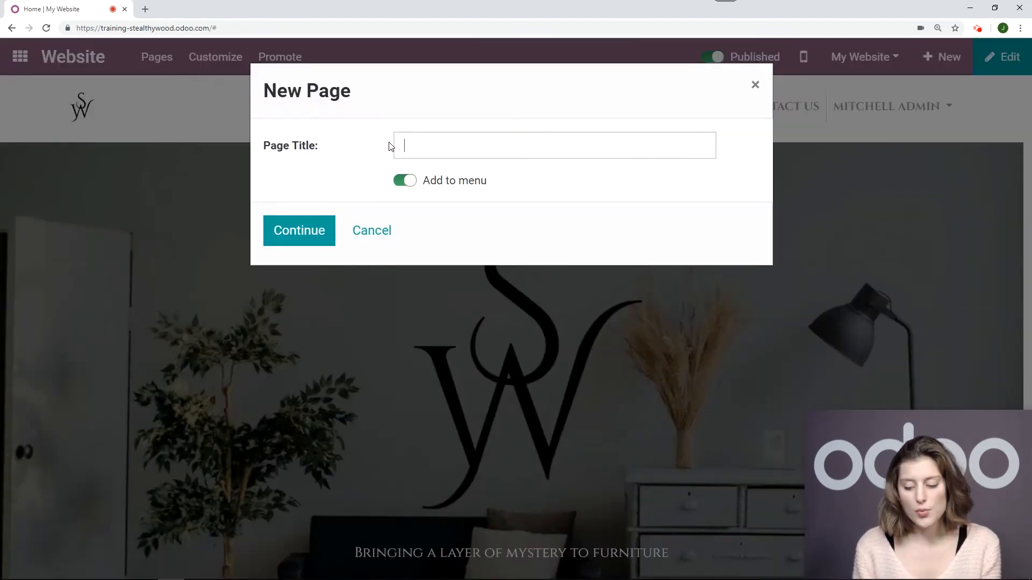
text(Our Products)
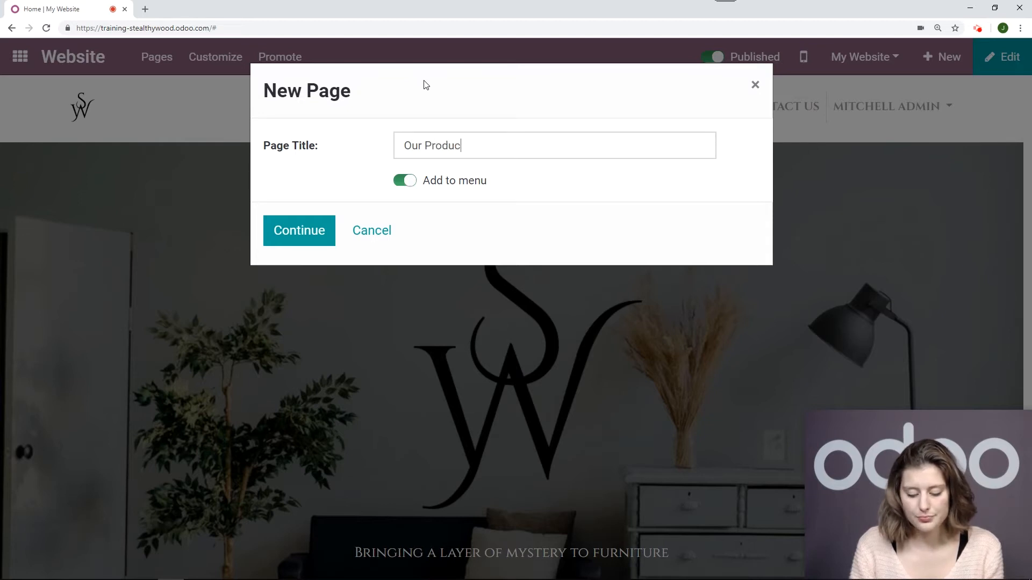
click(320, 232)
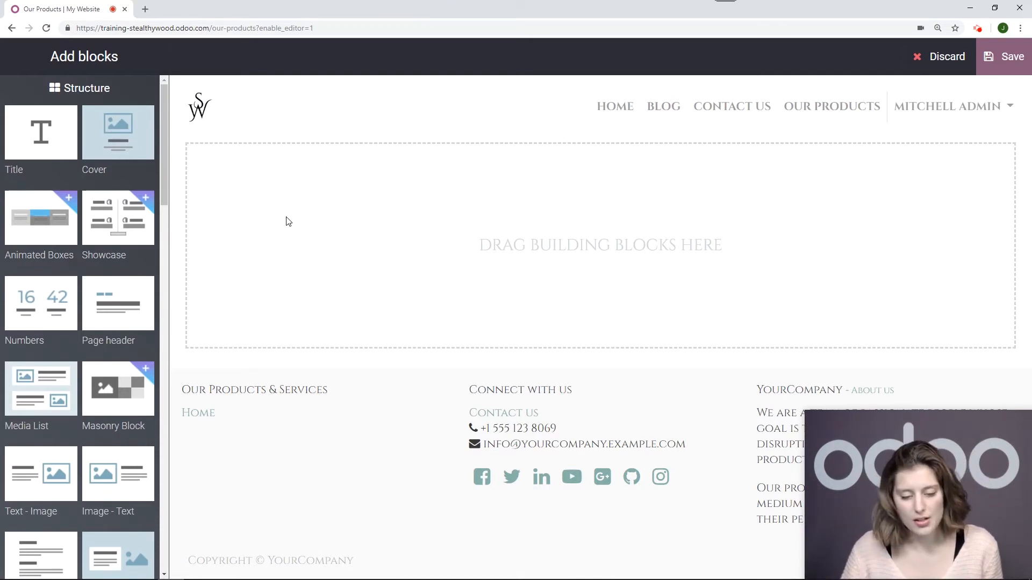
Add a Cover block to the empty page and a Text block directly below it.
drag(118, 131, 379, 179)
scroll(384, 368, down, 2)
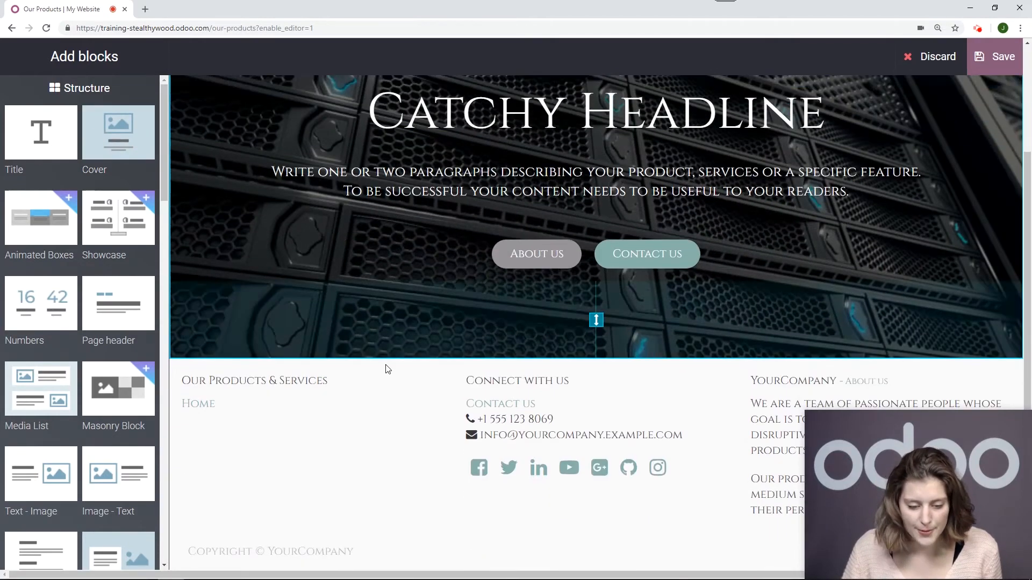
scroll(128, 313, down, 4)
drag(41, 293, 360, 400)
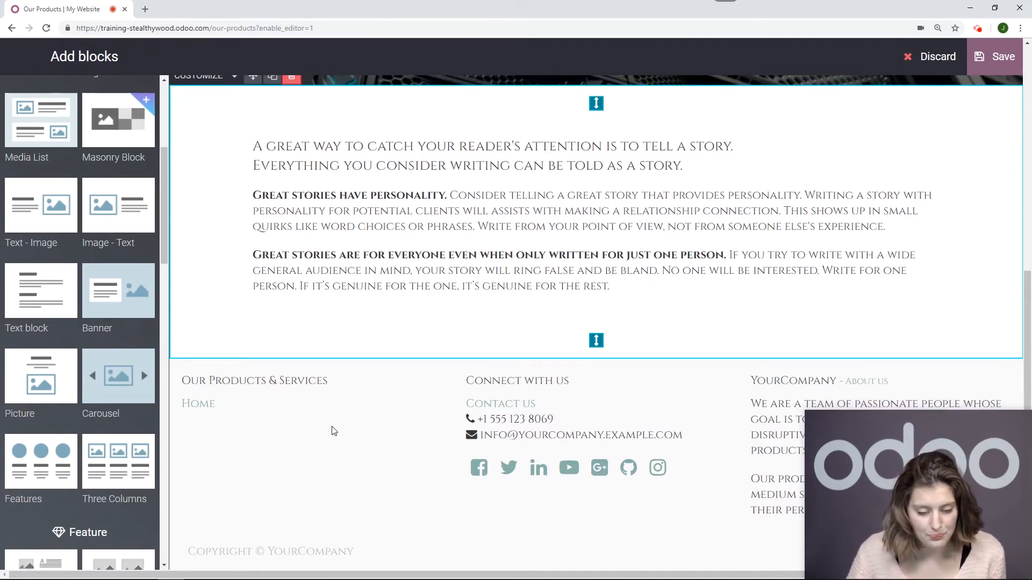
Add a Text - Image block and an Image - Text block beneath the text block.
scroll(91, 295, down, 1)
scroll(91, 295, up, 4)
drag(41, 365, 356, 430)
scroll(355, 430, down, 5)
drag(118, 374, 361, 408)
Replace the cover's background with the tree-ring wood photo found by searching Unsplash for "wood".
scroll(511, 350, up, 10)
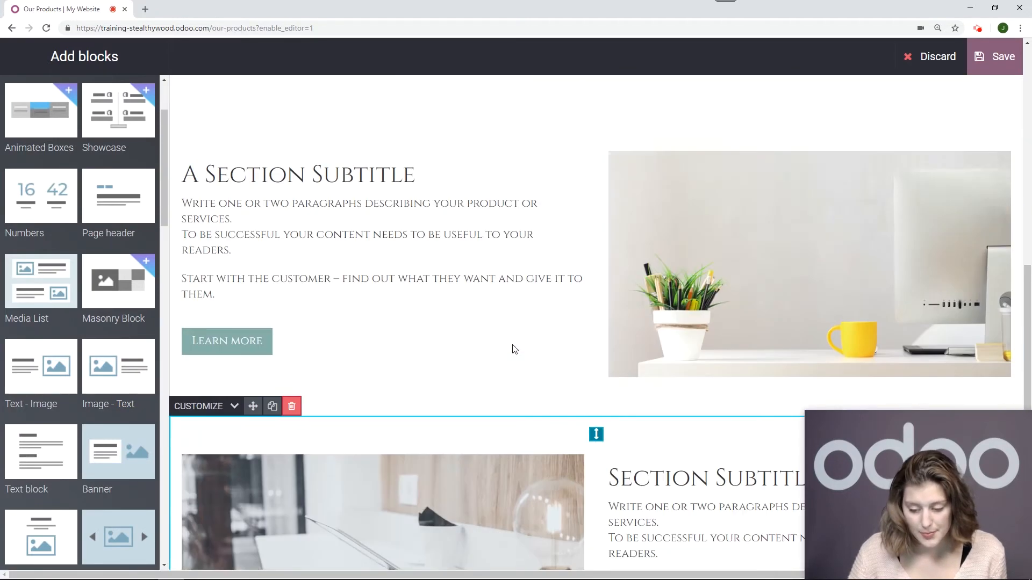
scroll(513, 346, up, 3)
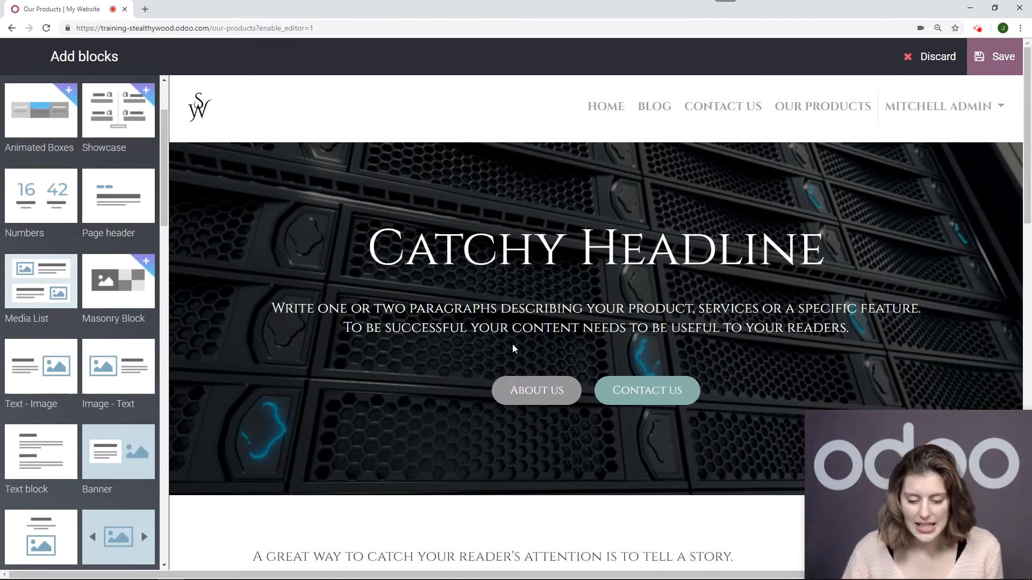
click(260, 222)
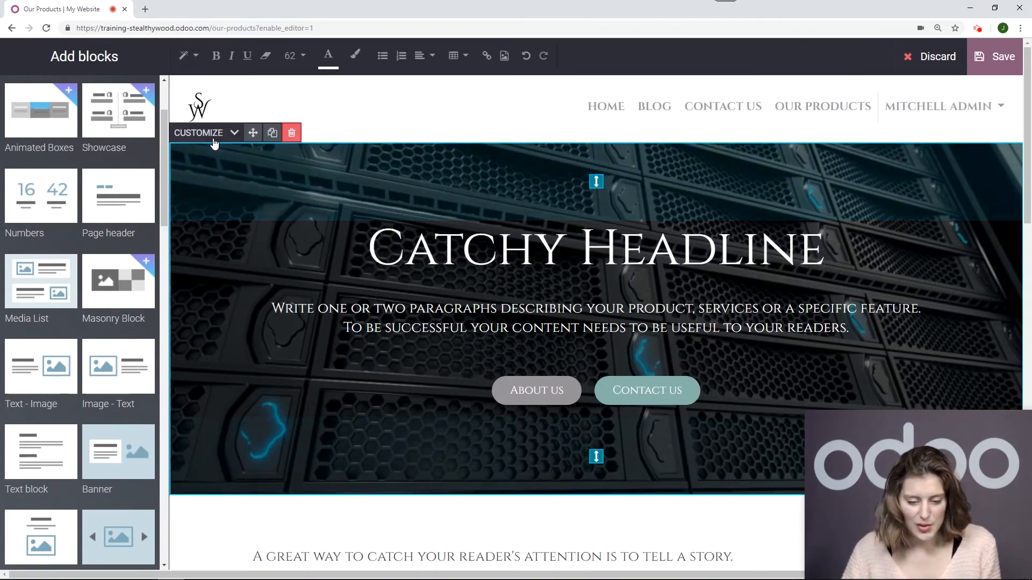
click(203, 133)
click(236, 213)
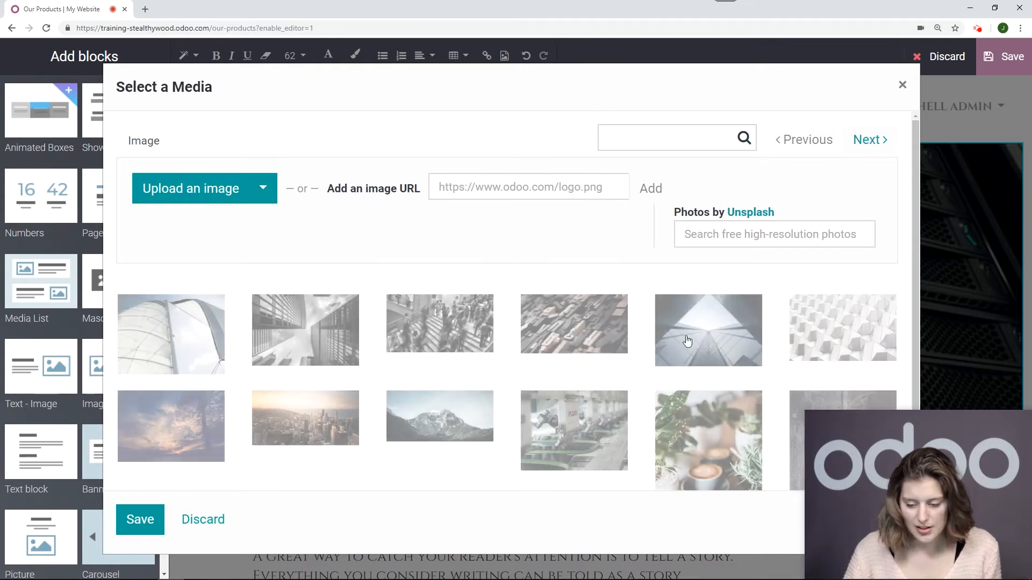
scroll(746, 344, down, 2)
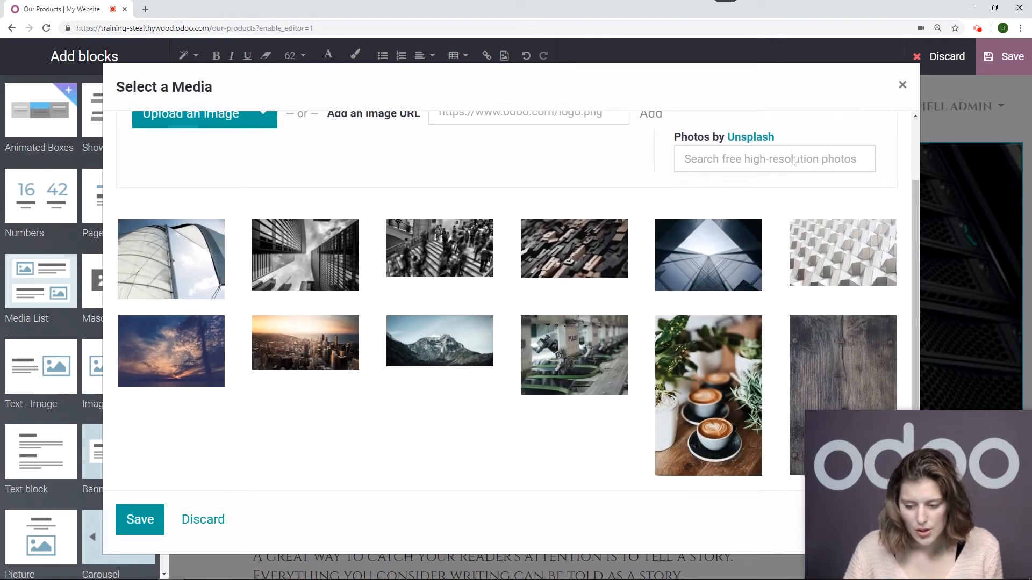
click(789, 155)
text(wood)
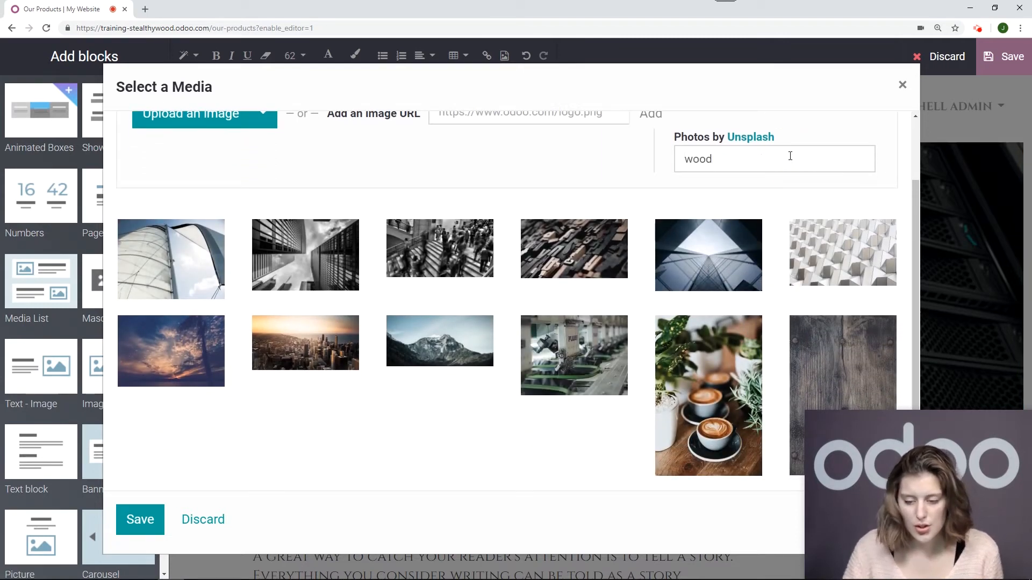
scroll(493, 309, down, 1)
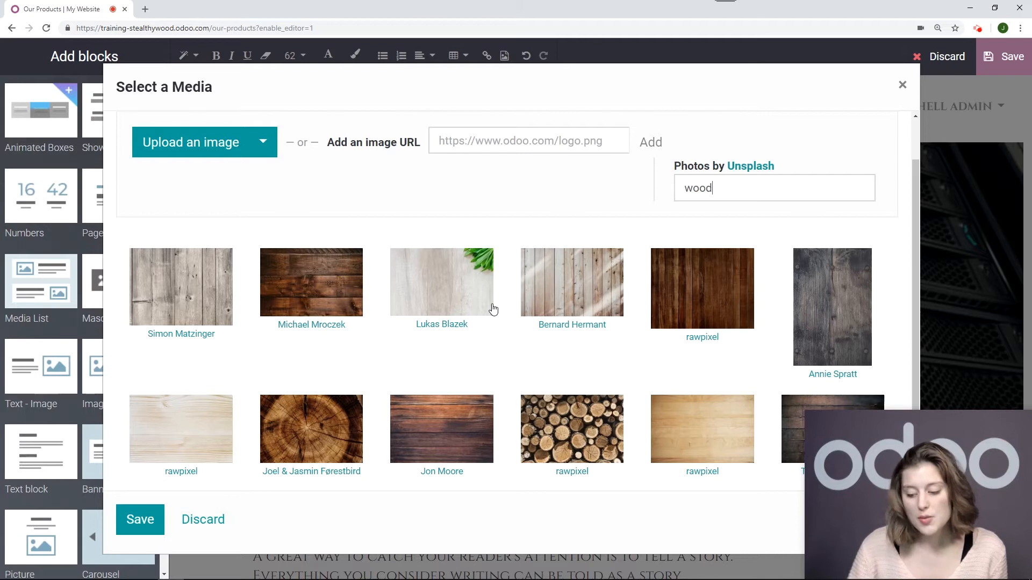
click(328, 430)
click(140, 519)
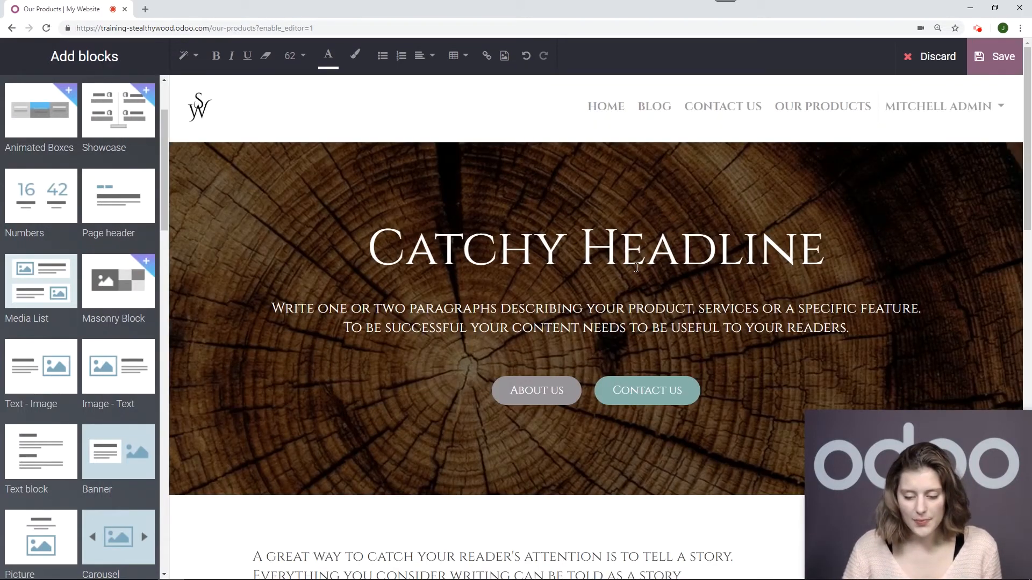
Change the cover headline to "OUR PRODUCTS" and delete the row containing the About us and Contact us buttons.
triple_click(637, 269)
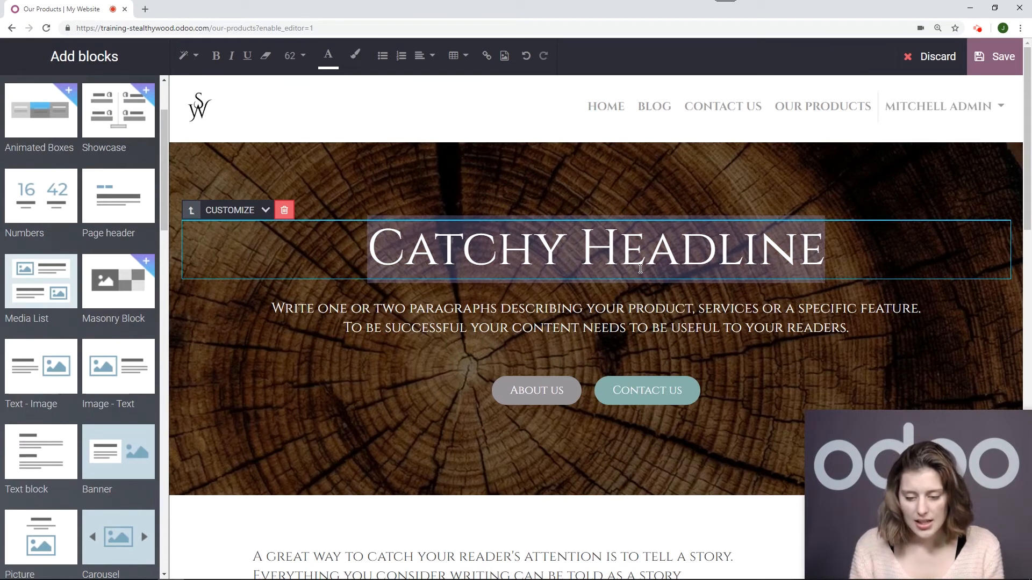
text(OU)
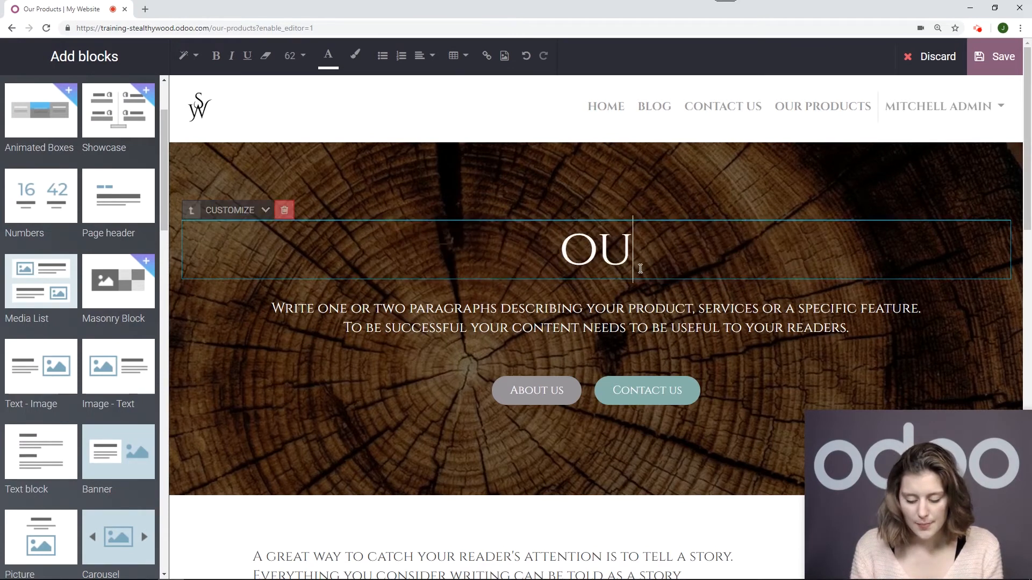
text(R PRODCUTS)
key(BackSpace)
key(BackSpace)
key(BackSpace)
key(BackSpace)
key(BackSpace)
text(DUCTS)
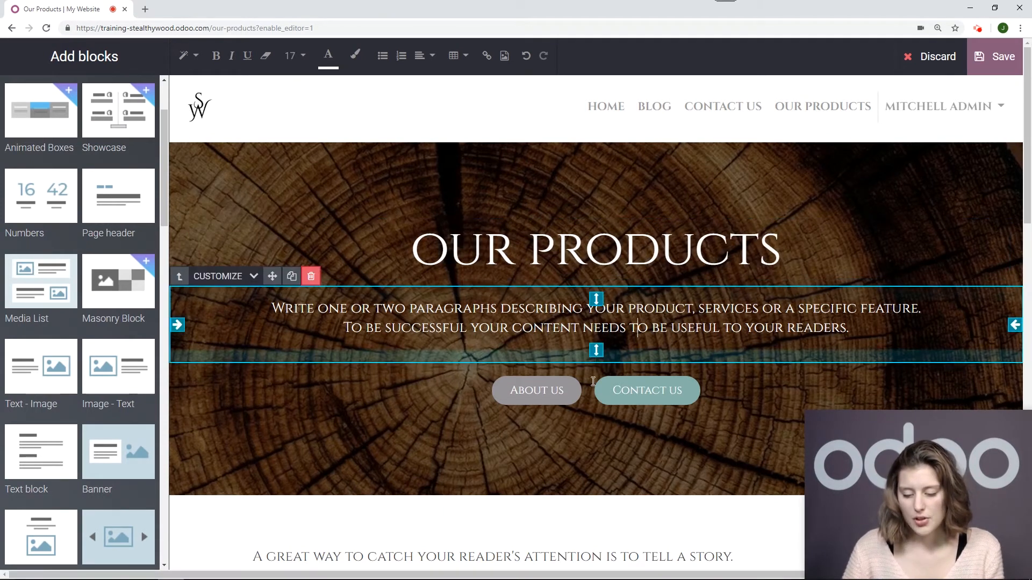
click(430, 391)
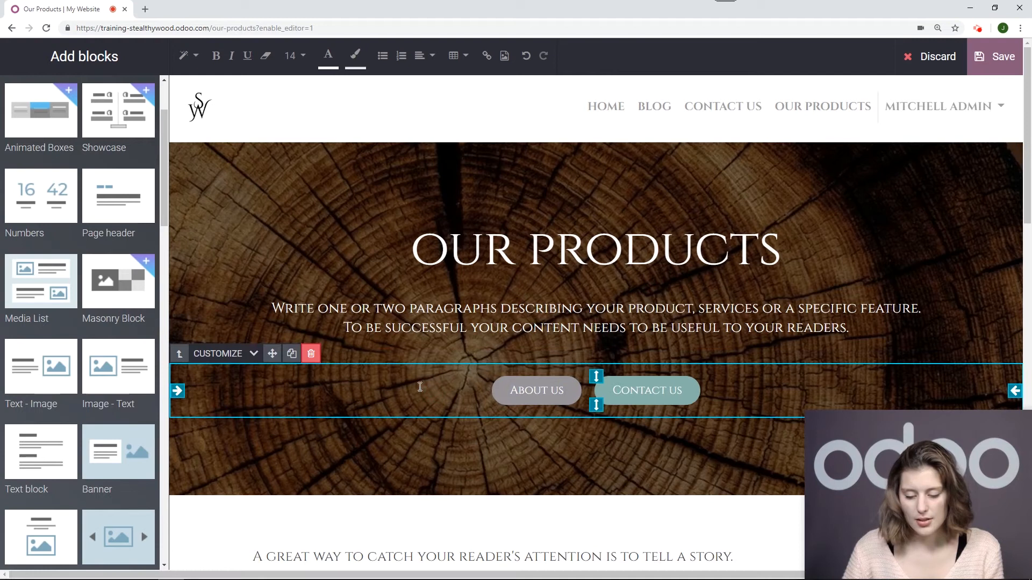
click(311, 353)
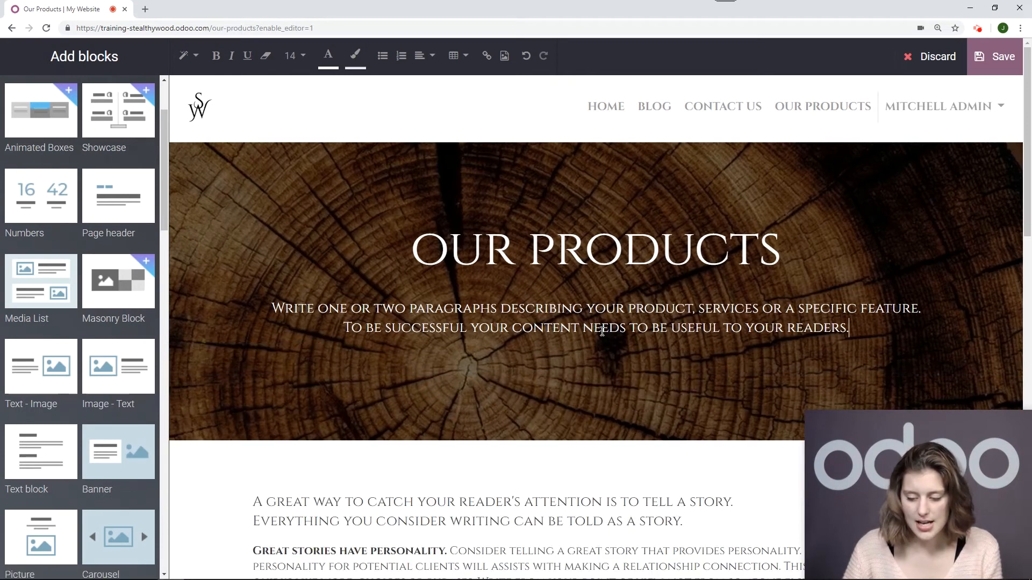
scroll(595, 331, down, 3)
scroll(720, 200, down, 1)
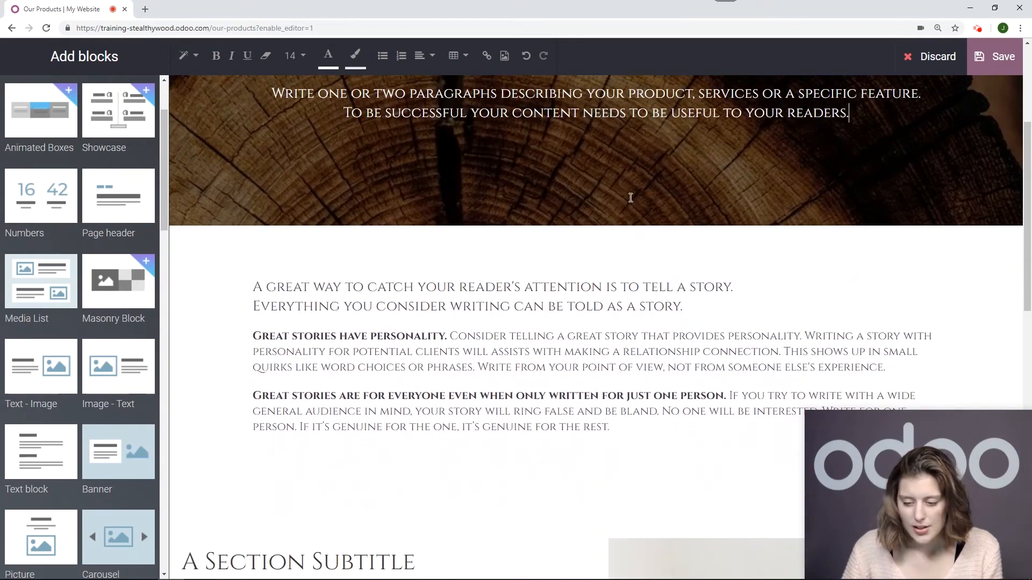
scroll(668, 271, down, 3)
triple_click(637, 262)
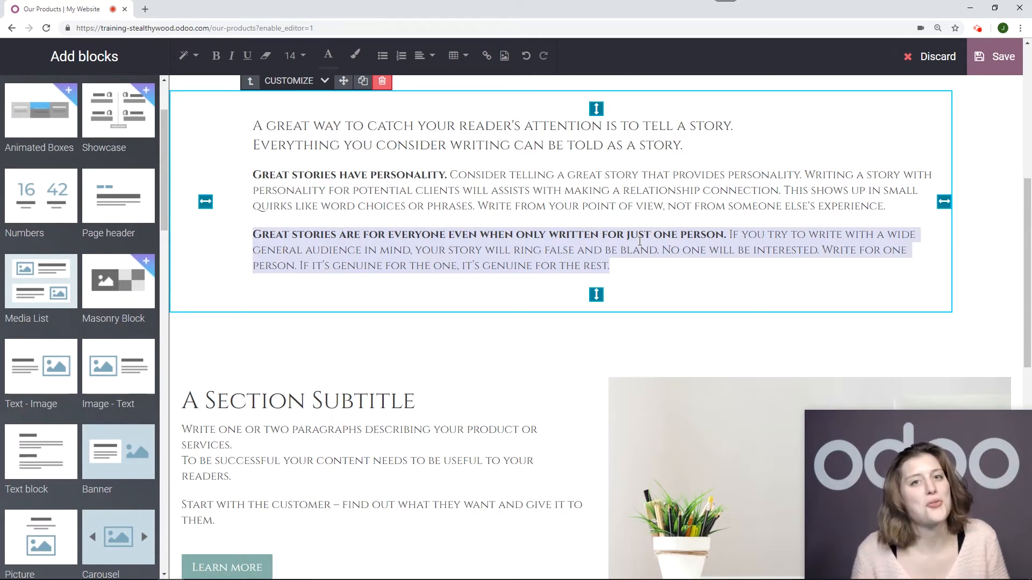
scroll(505, 305, down, 1)
click(475, 321)
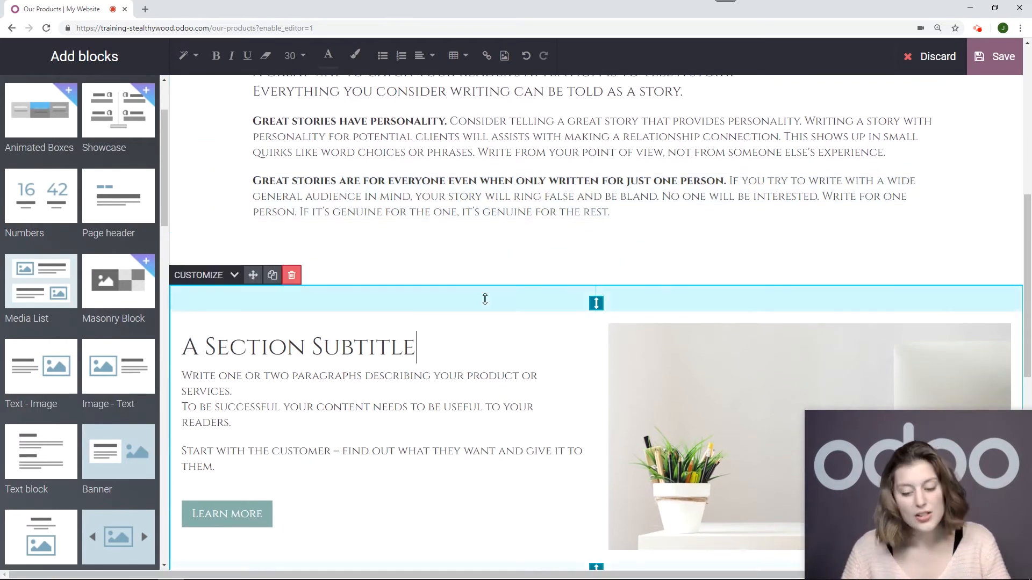
Change the Text - Image block's subtitle to "FURNITURE" and the Image - Text block's subtitle to "ACCESSORIES".
scroll(475, 329, down, 1)
scroll(474, 323, down, 3)
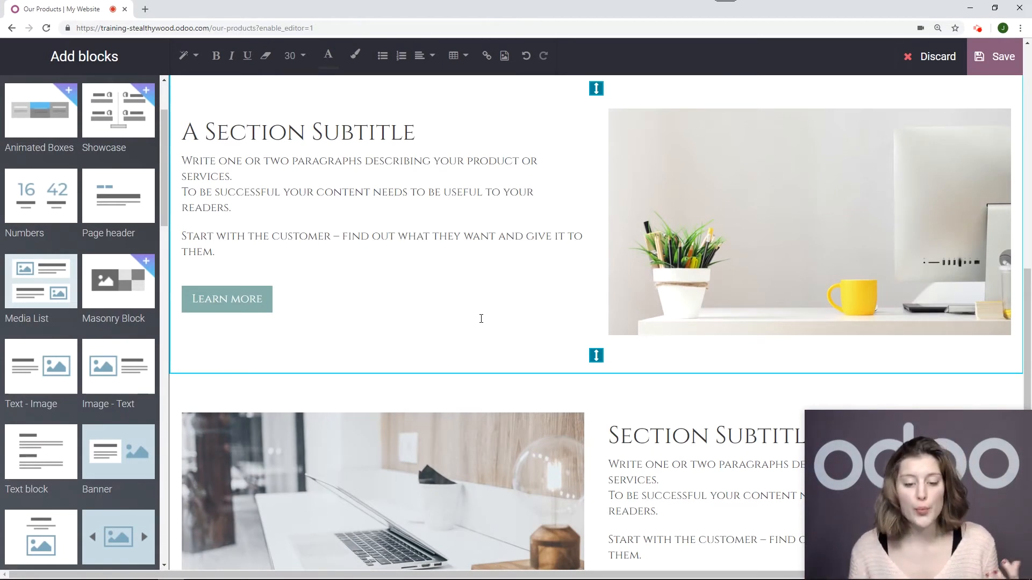
drag(427, 140, 184, 131)
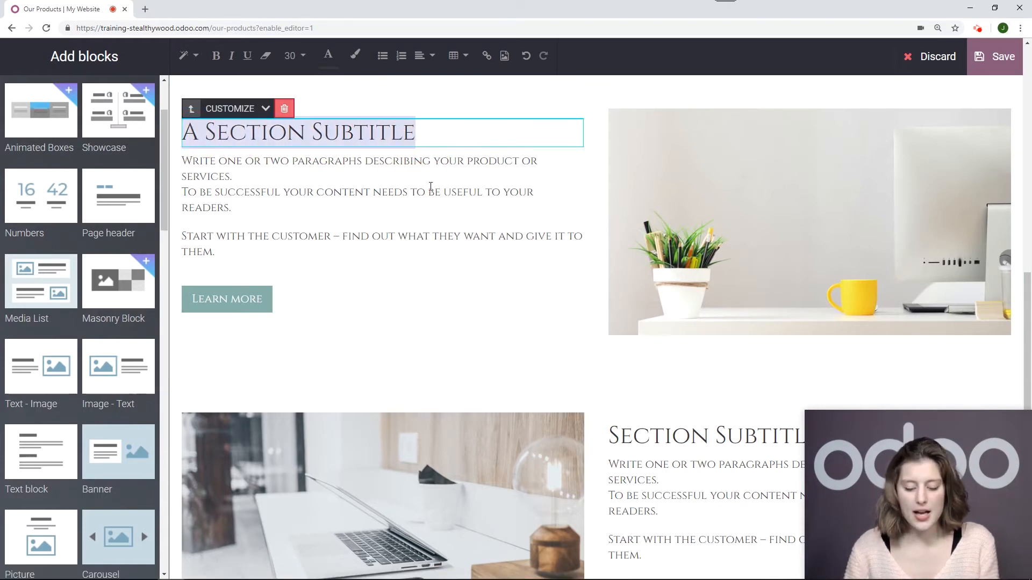
text(Furniture)
scroll(541, 242, down, 2)
scroll(540, 242, down, 1)
triple_click(648, 267)
text(ACCESSORIES)
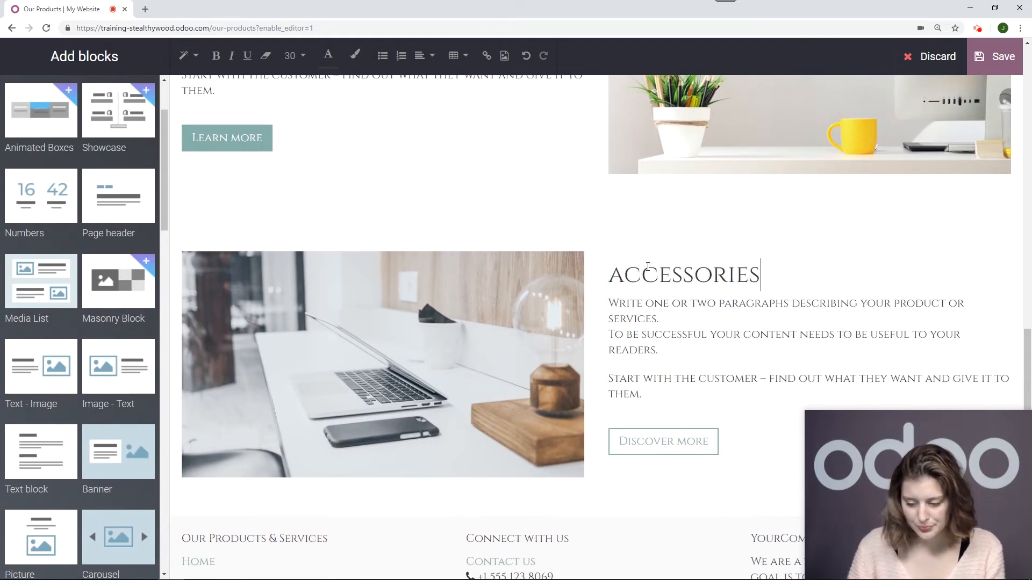
Replace the Furniture section's desk image with the grey sofa living-room picture from the media library.
scroll(549, 313, up, 3)
scroll(549, 313, up, 2)
click(856, 275)
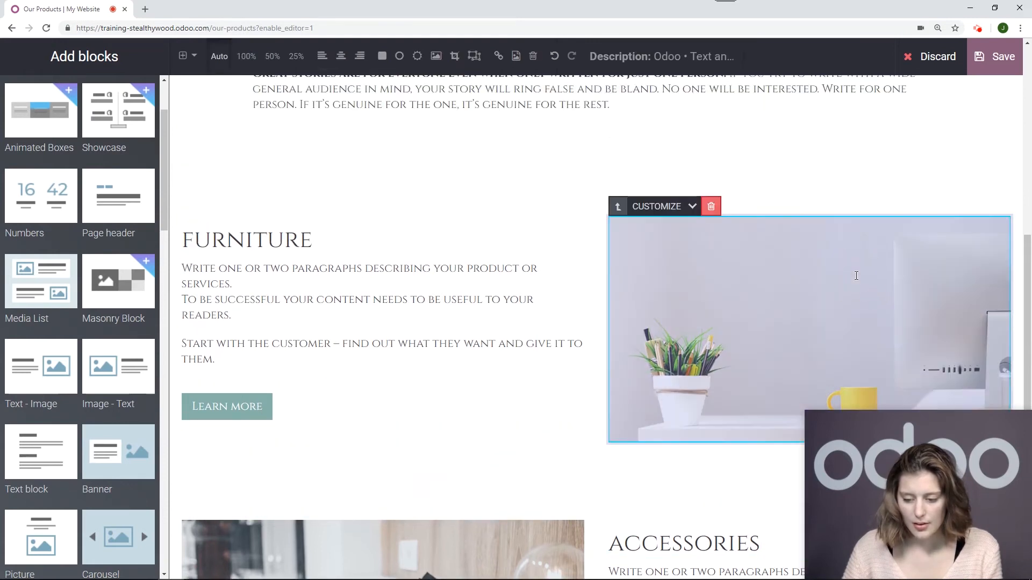
scroll(689, 217, down, 1)
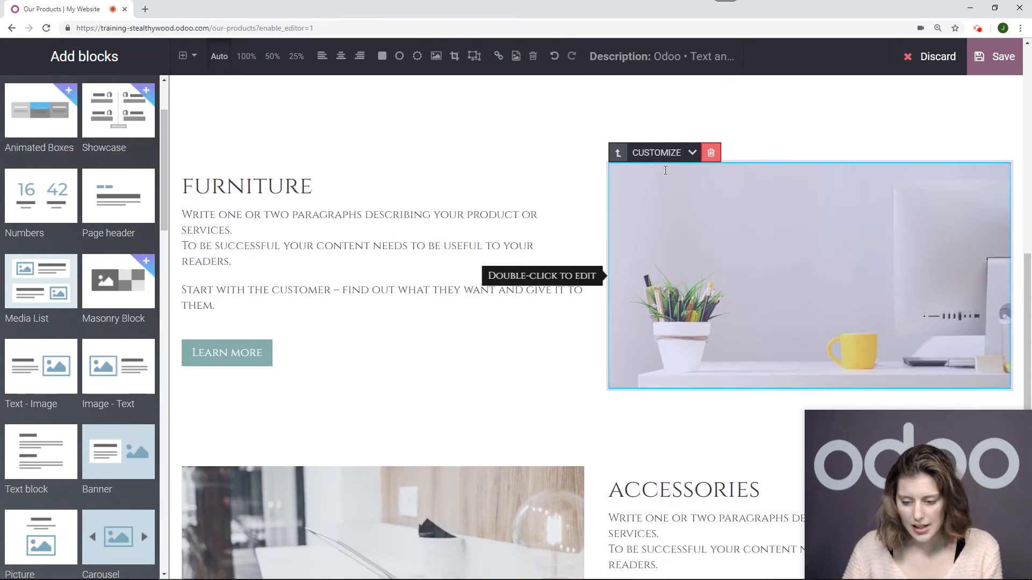
click(516, 56)
click(758, 237)
click(886, 304)
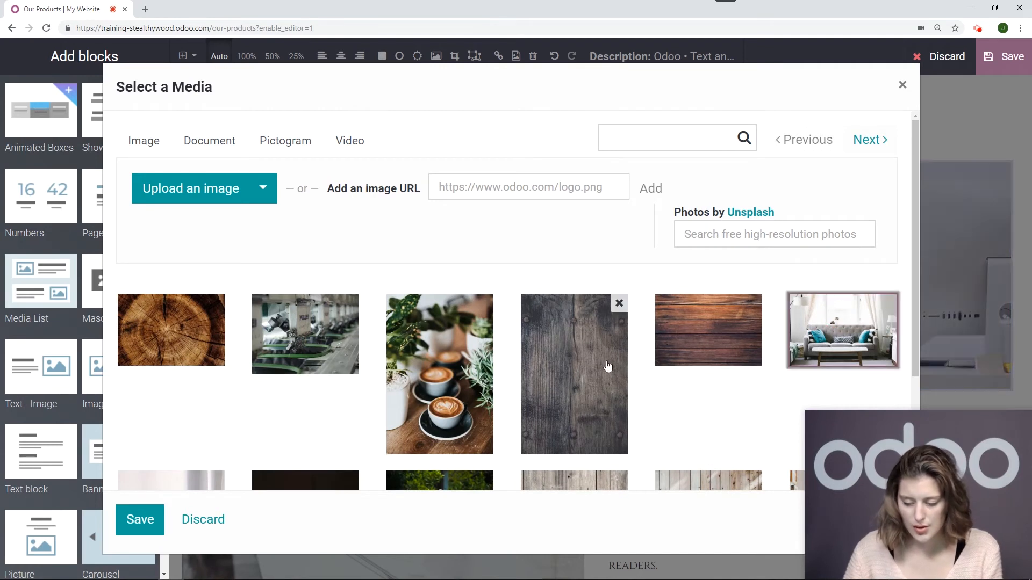
click(148, 519)
Replace the Accessories section's laptop image with the glass coffee table on carpet photo, found by searching Unsplash for "carpet".
scroll(591, 277, down, 5)
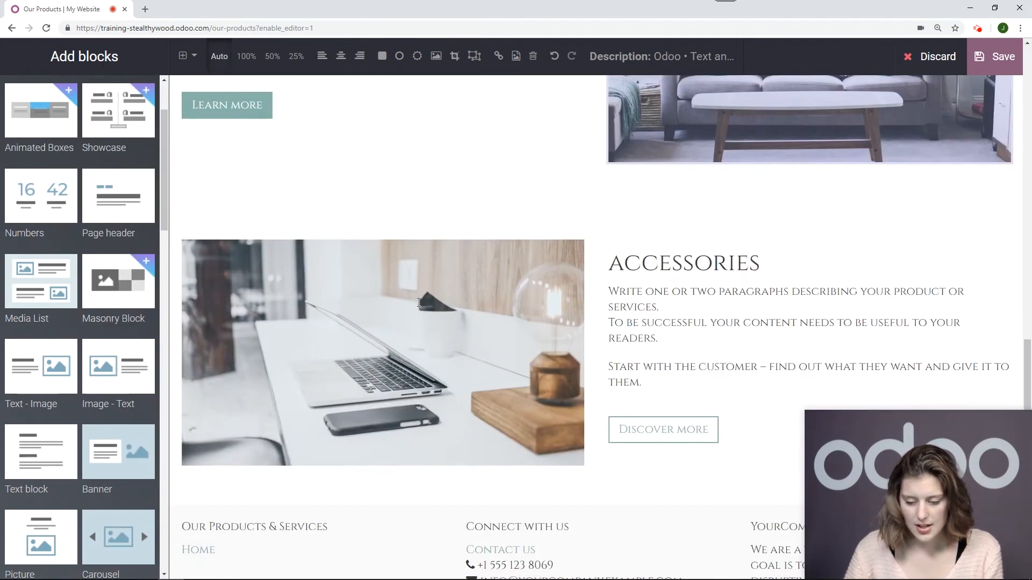
click(419, 301)
click(512, 57)
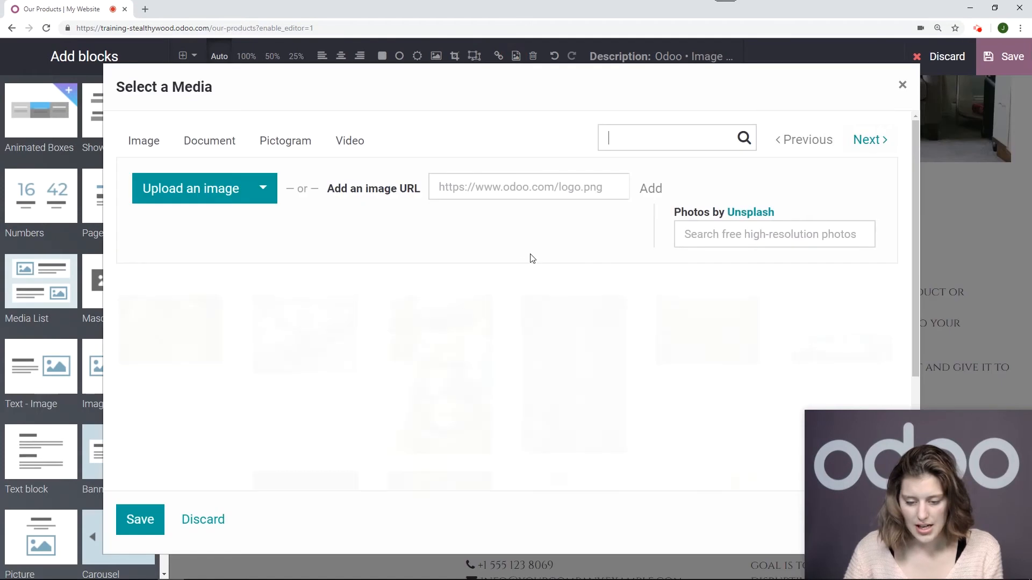
click(753, 236)
text(carpet)
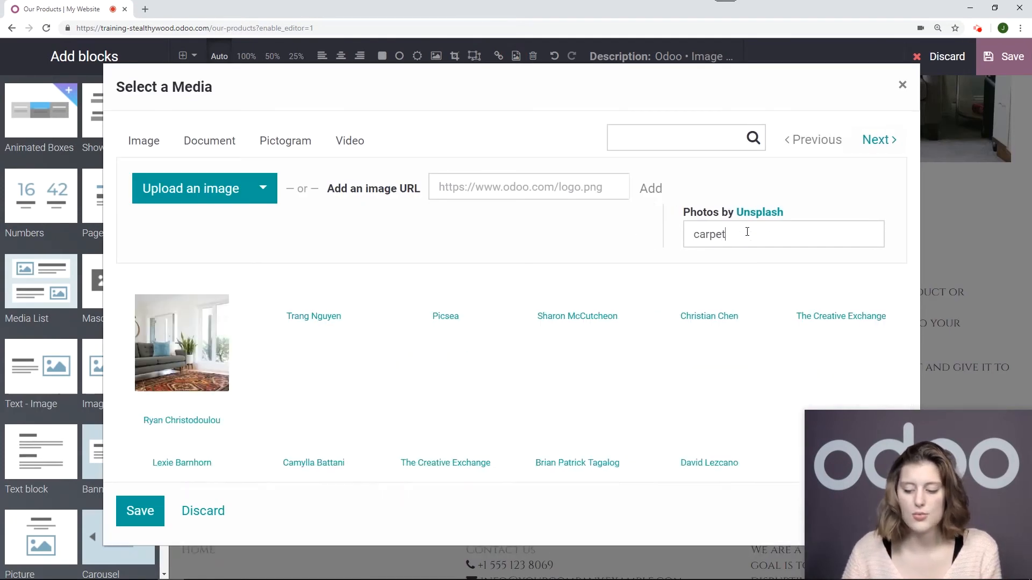
scroll(509, 320, down, 2)
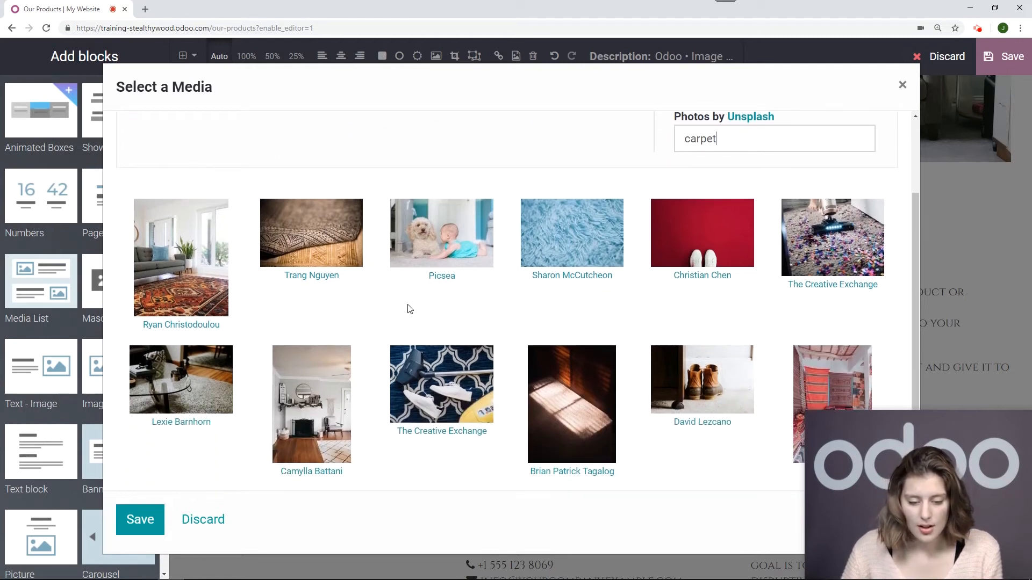
click(222, 385)
click(140, 519)
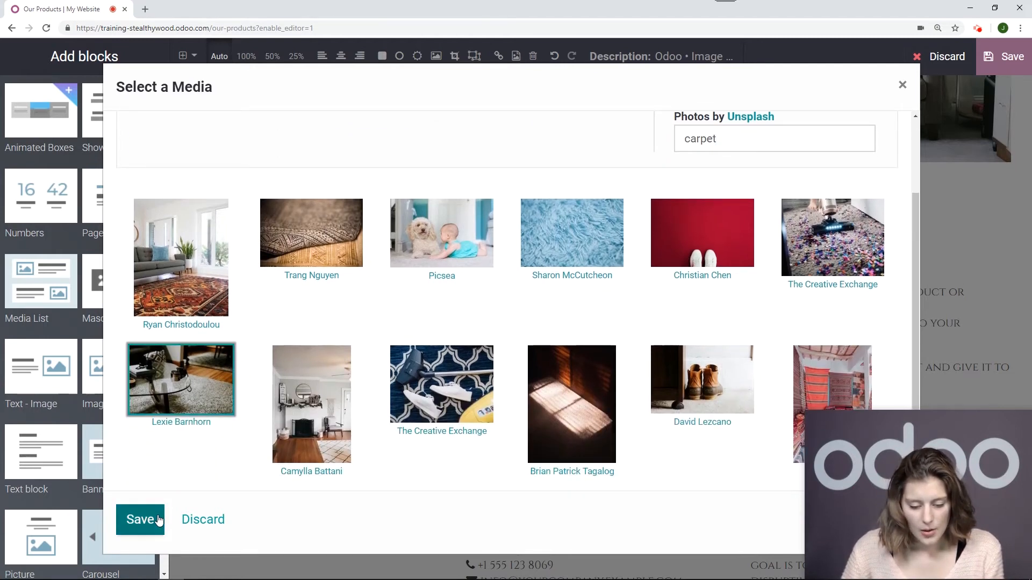
Replace the Furniture section's placeholder paragraphs with the text "handmade high quality pieces".
scroll(547, 264, down, 2)
scroll(547, 264, down, 2)
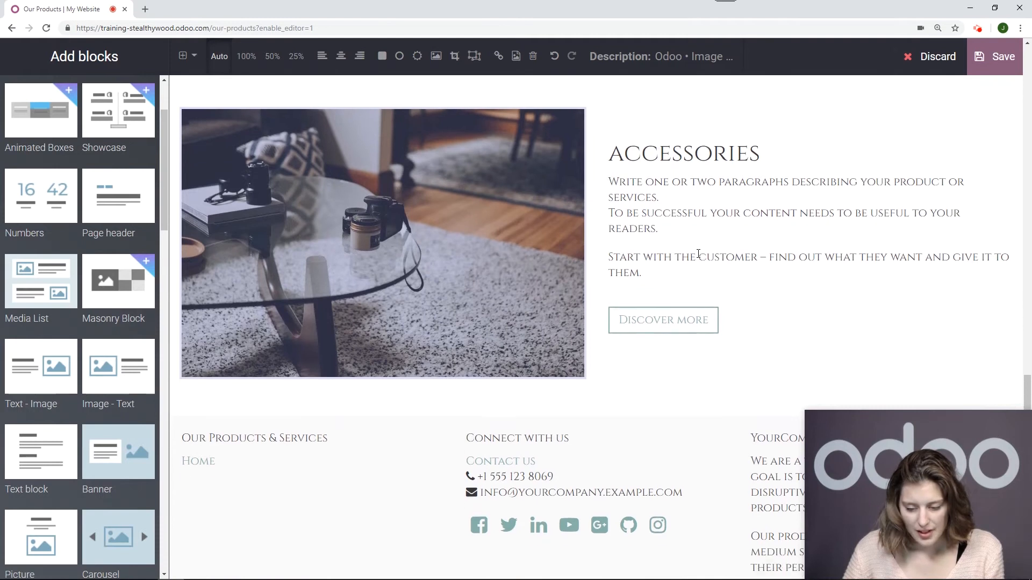
scroll(644, 247, up, 4)
scroll(554, 277, up, 2)
click(370, 238)
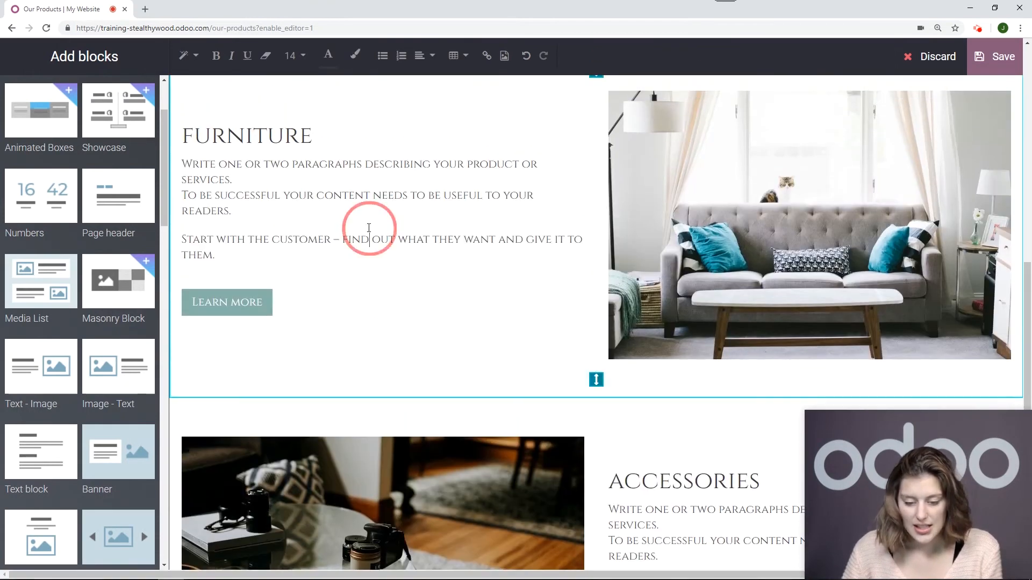
drag(324, 259, 201, 150)
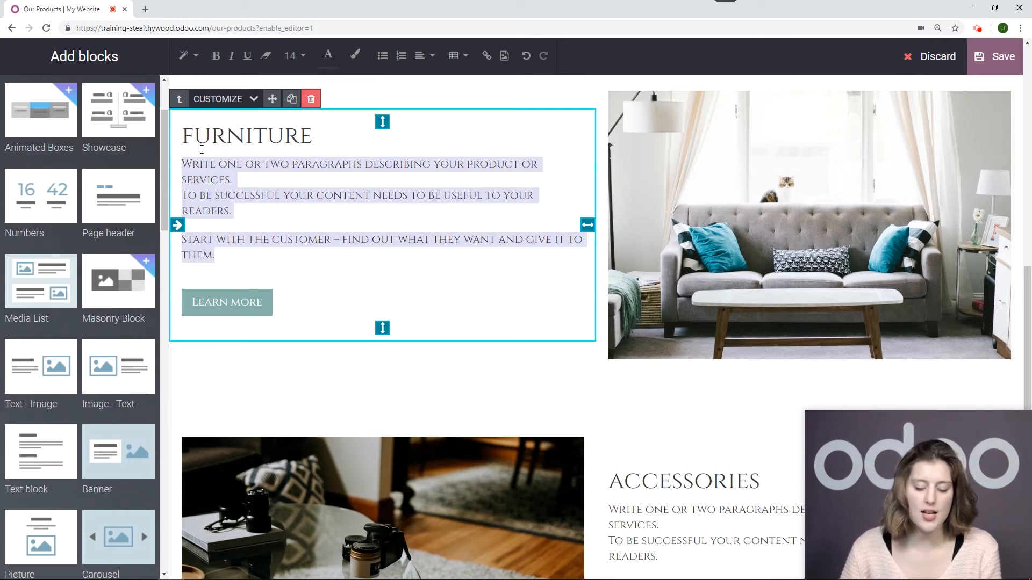
text(handmade )
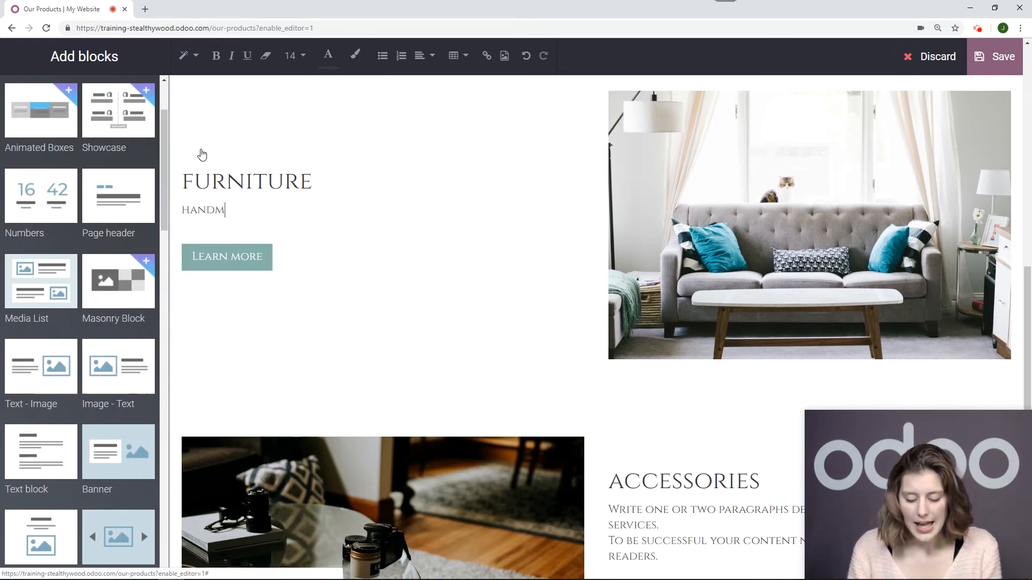
text(high quality pieces)
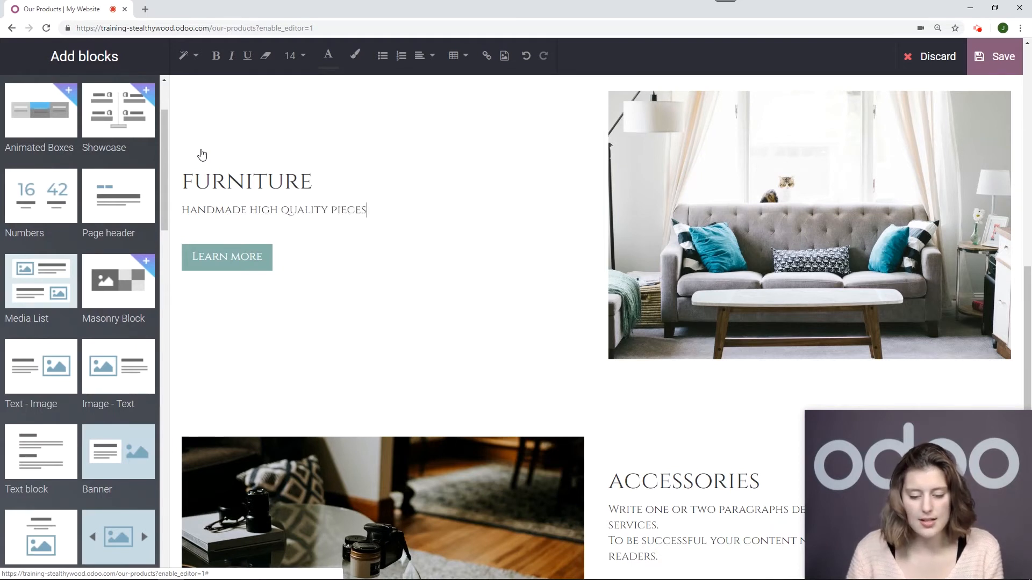
scroll(549, 240, down, 5)
triple_click(661, 292)
triple_click(653, 335)
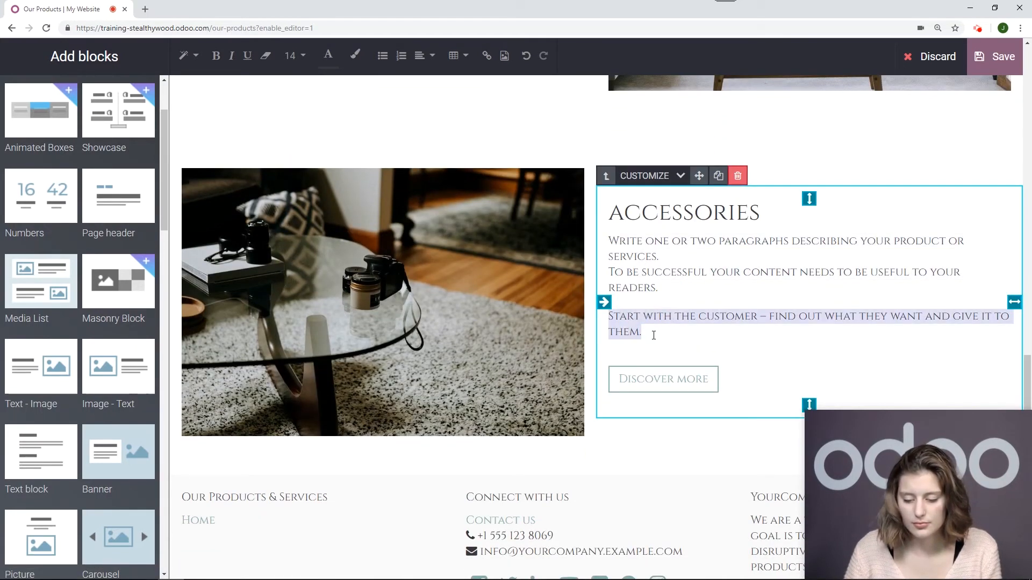
drag(649, 334, 609, 248)
text(tie)
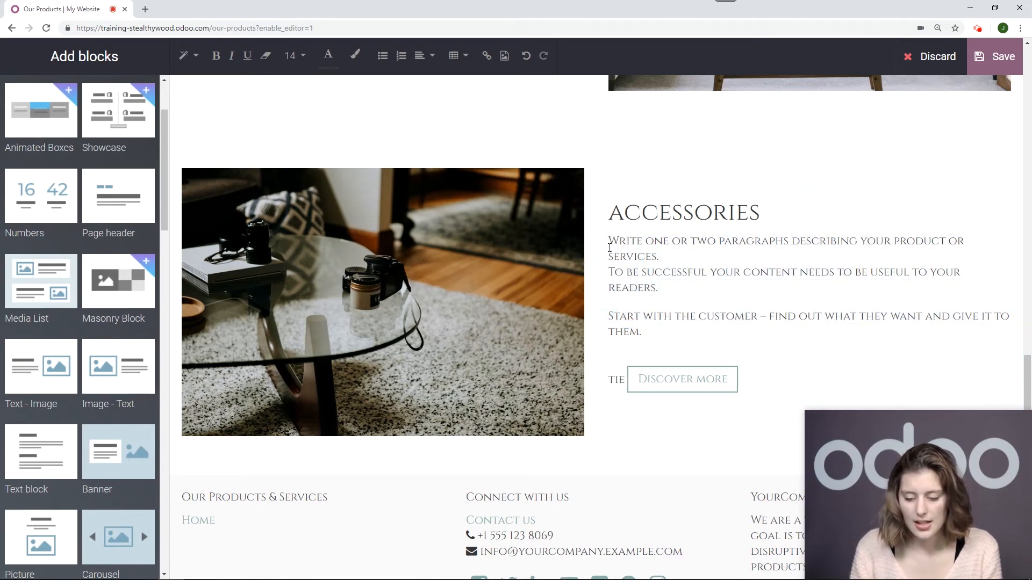
key(BackSpace)
key(BackSpace)
key(BackSpace)
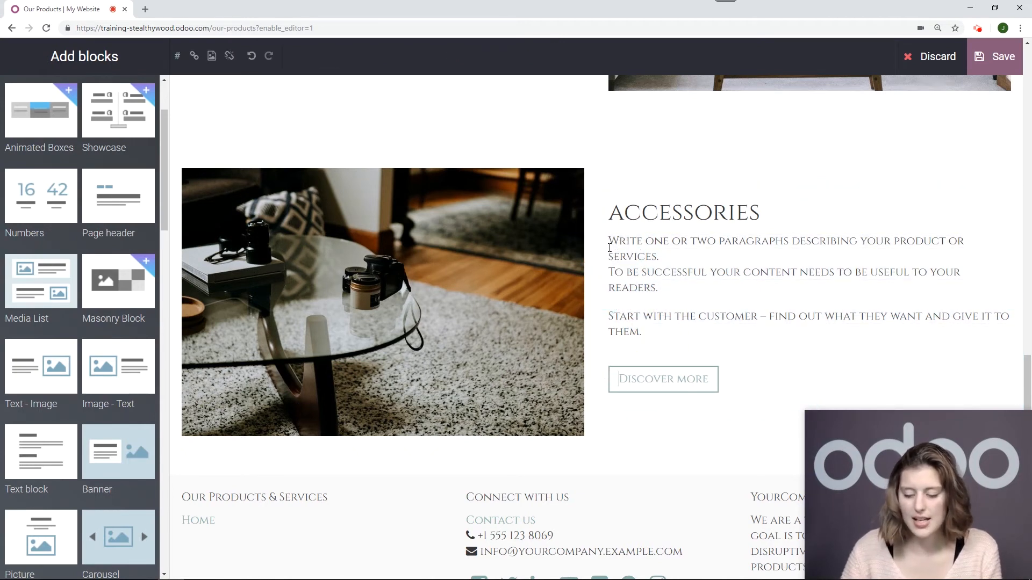
Replace the Accessories section's placeholder paragraphs with "tie everything together" and save the page.
click(671, 324)
triple_click(671, 324)
drag(648, 332, 680, 327)
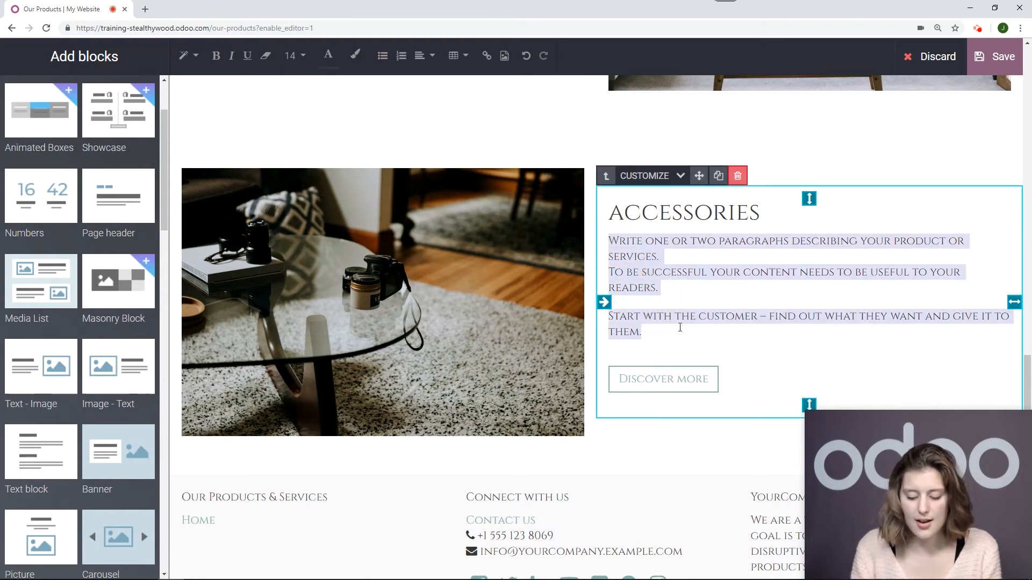
text(tie e)
text(THING TOGETHER)
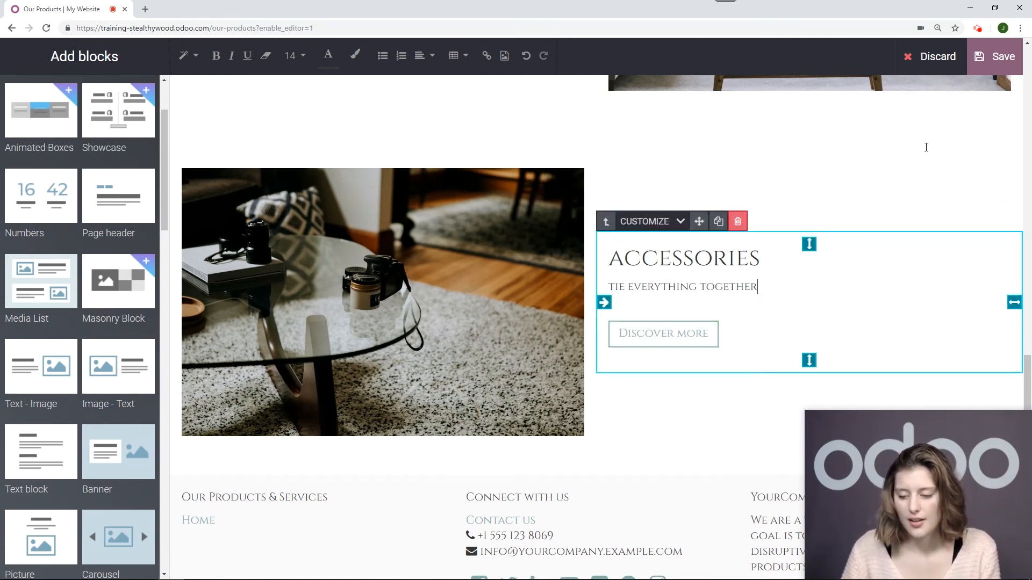
scroll(926, 145, up, 2)
click(996, 58)
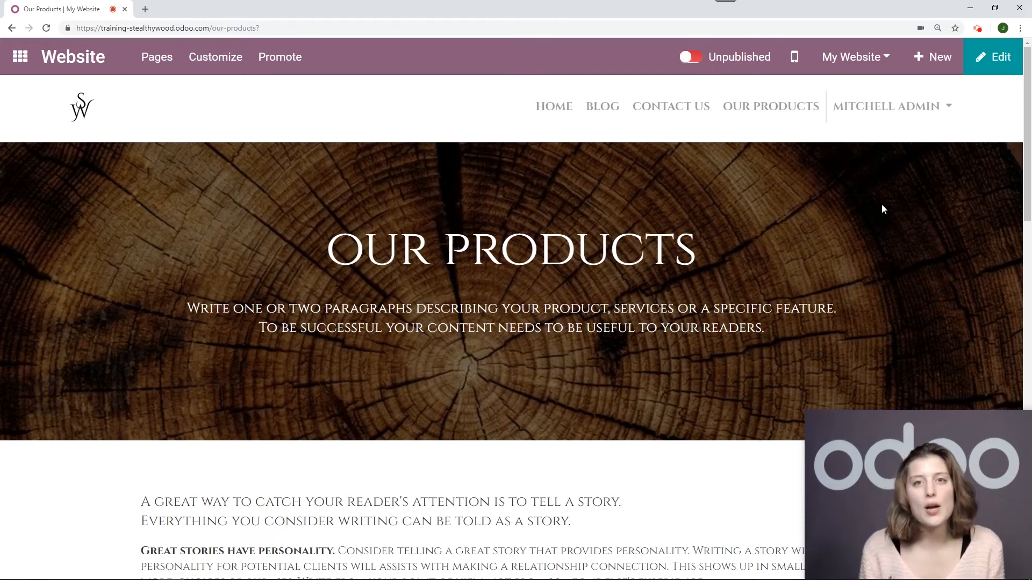
Copy the web address of the Our Products page.
scroll(882, 208, down, 1)
scroll(838, 237, up, 1)
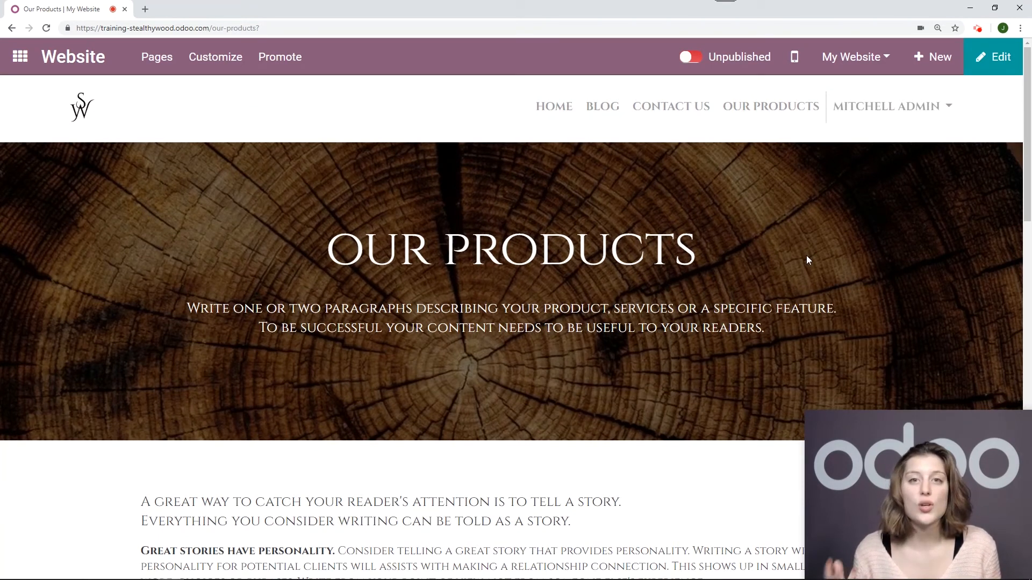
click(263, 28)
right_click(263, 28)
click(319, 95)
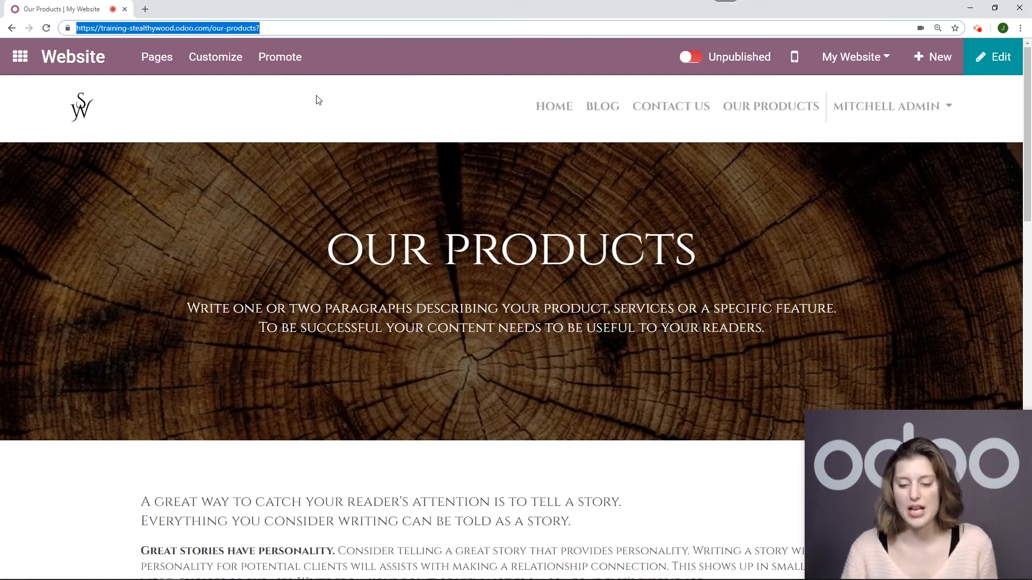
Link the home page's "discover our products" button to the copied page address, then save and test the button.
click(539, 109)
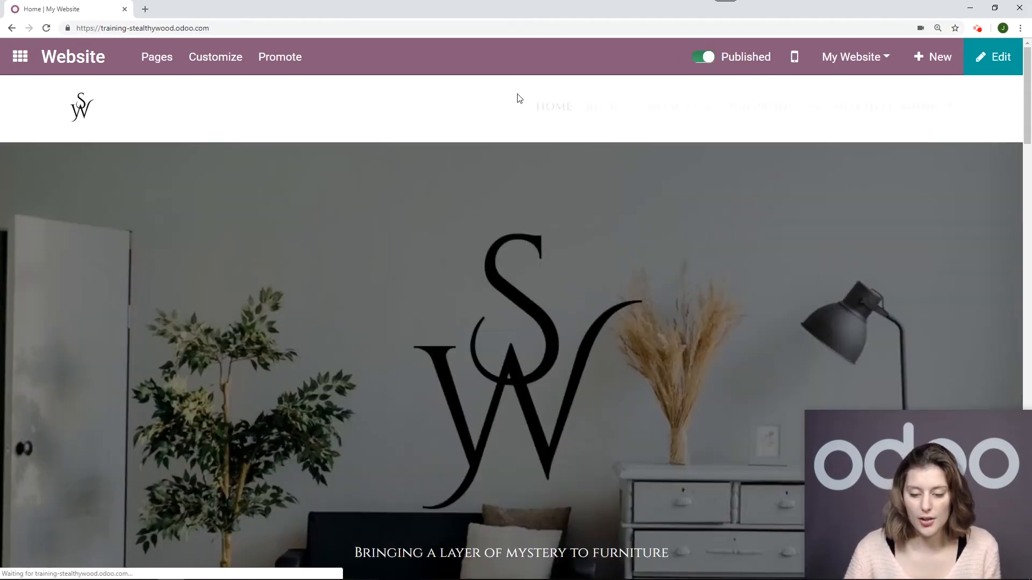
click(1002, 63)
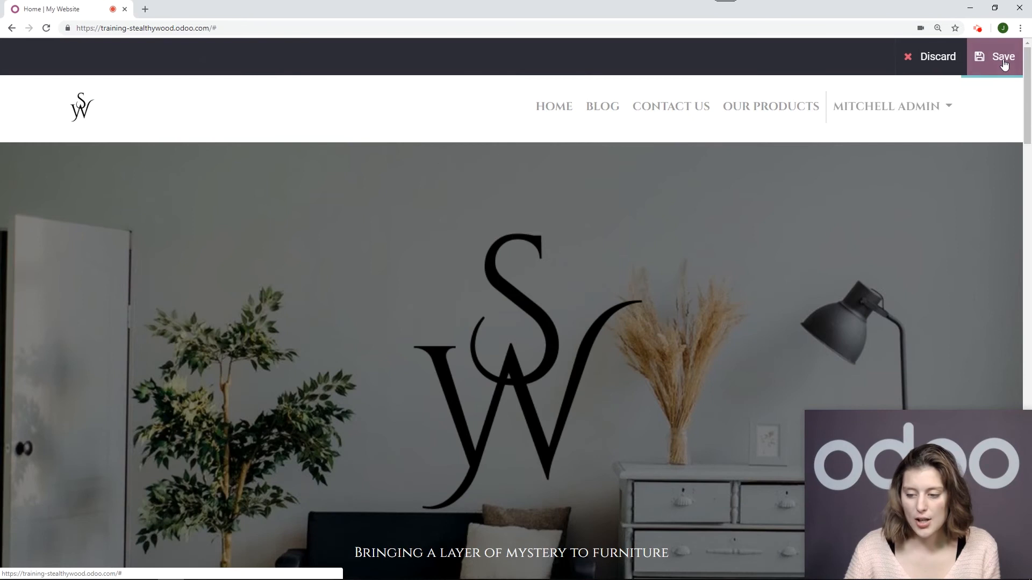
scroll(297, 298, down, 10)
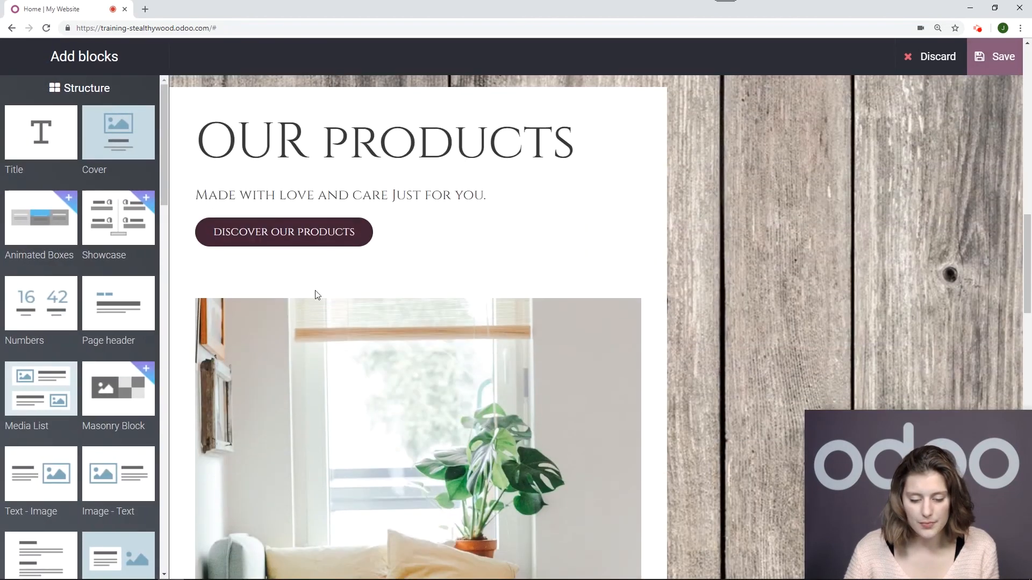
click(292, 236)
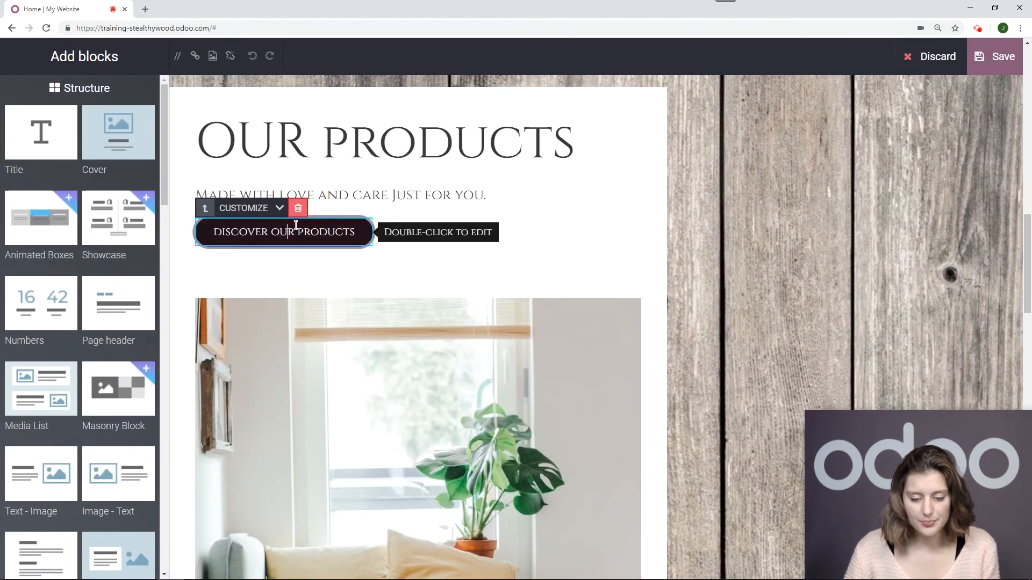
click(195, 56)
click(311, 135)
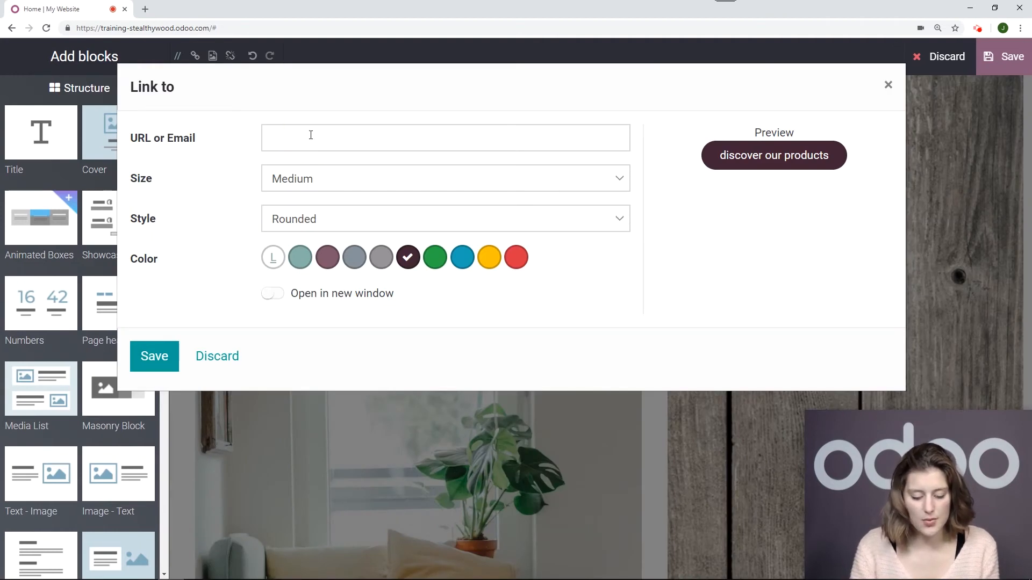
key(ctrl+v)
click(154, 356)
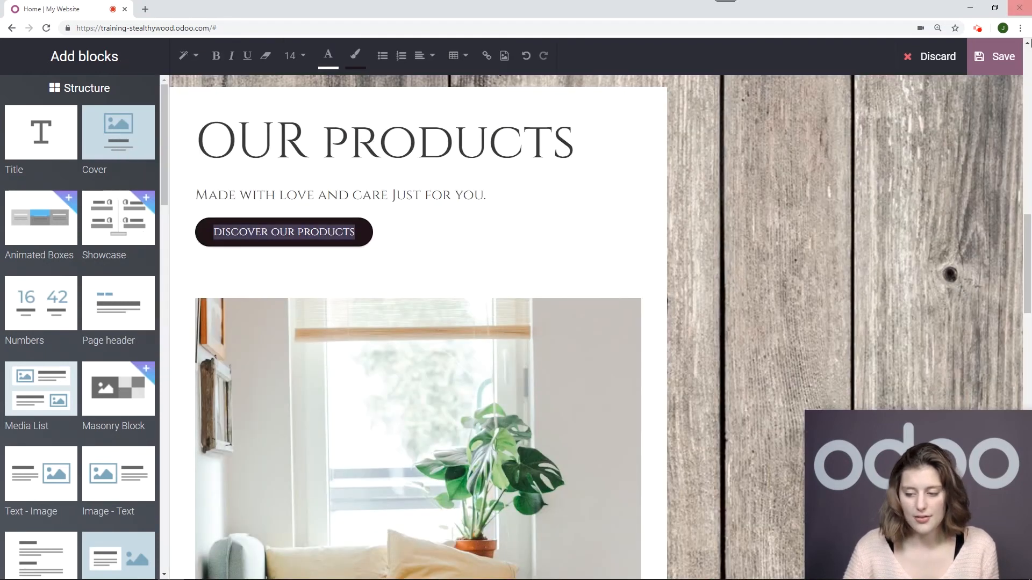
click(993, 66)
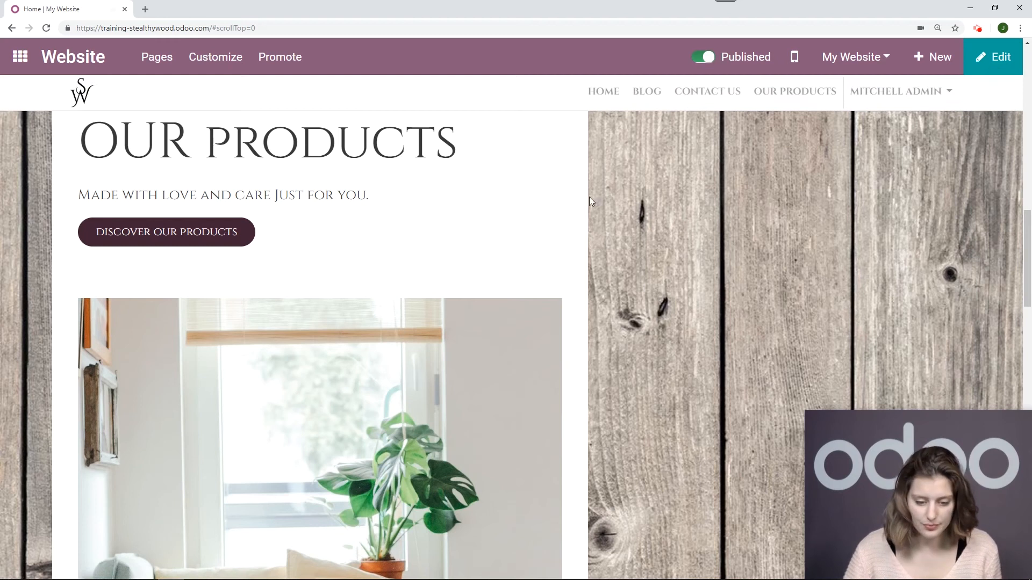
click(199, 234)
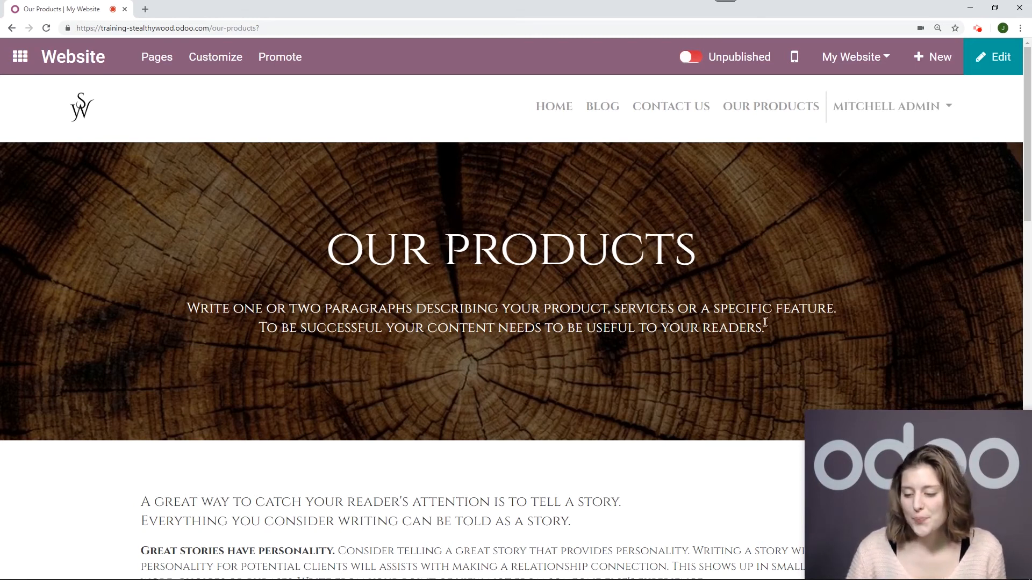
Create a new blog post titled "HANDMADE OR FACTORY MADE?" with the subtitle "IS HANDMADE REALLY BETTER?".
click(948, 64)
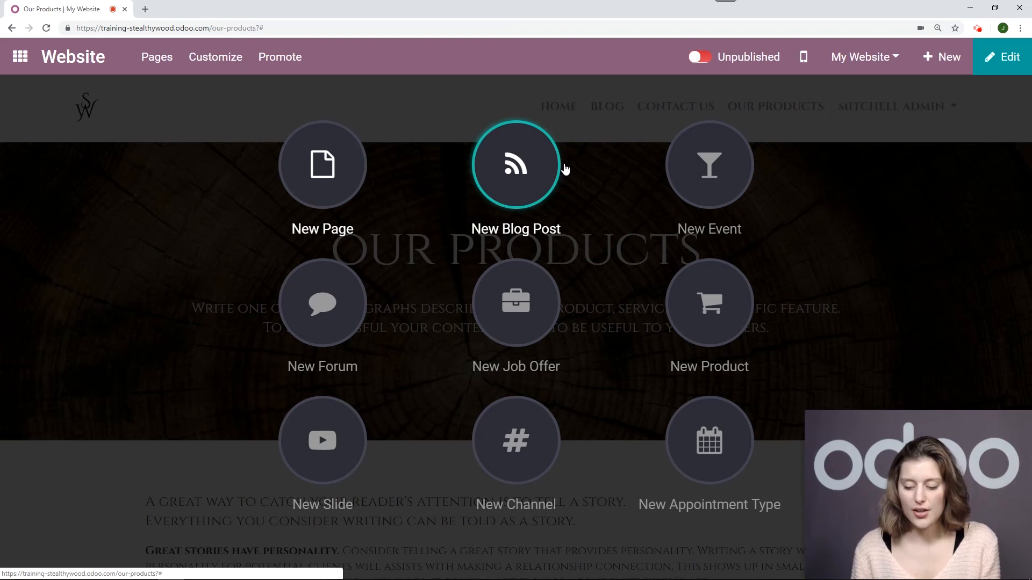
click(538, 174)
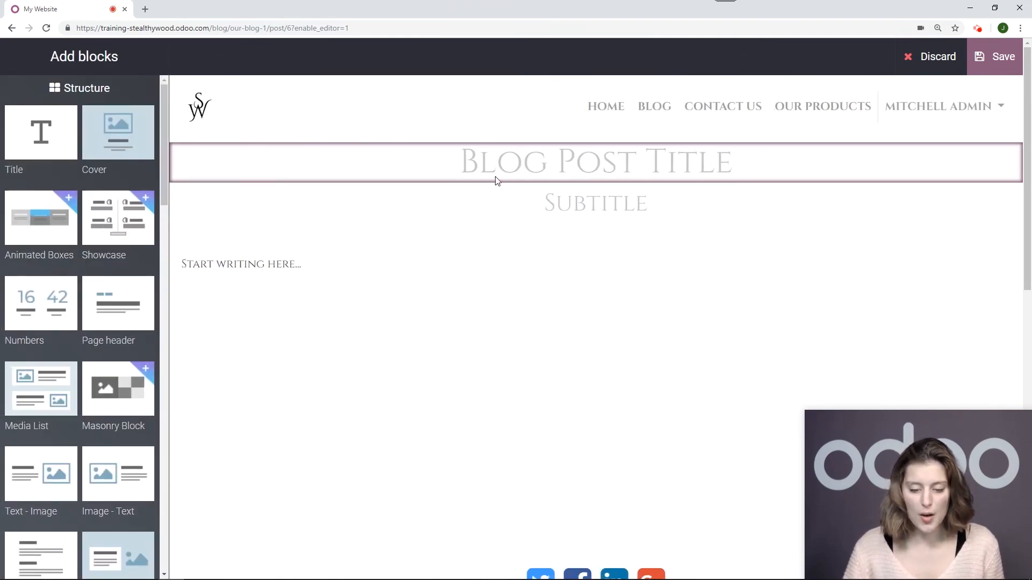
click(452, 160)
text(HANDMA)
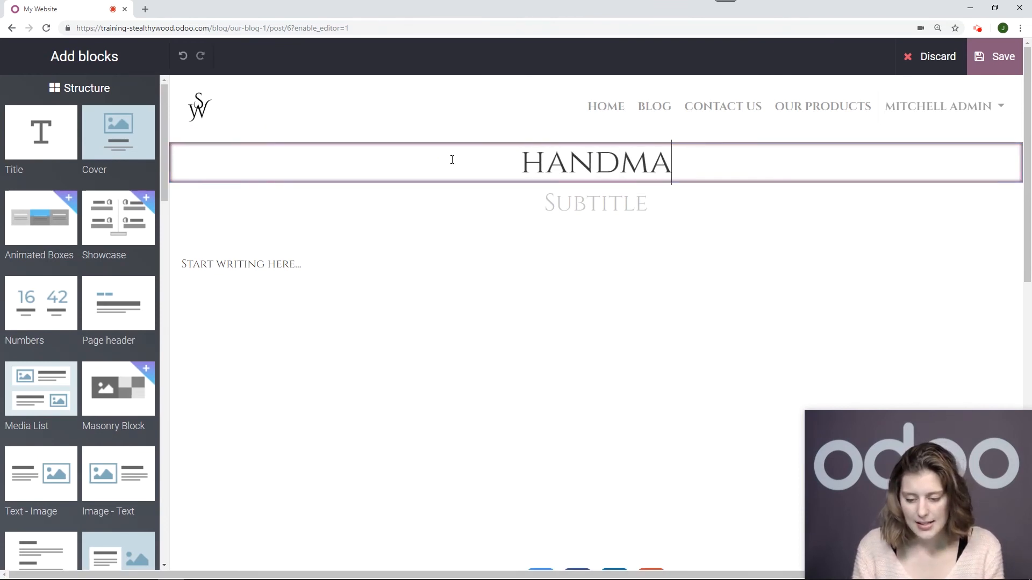
text(DE OR FACT)
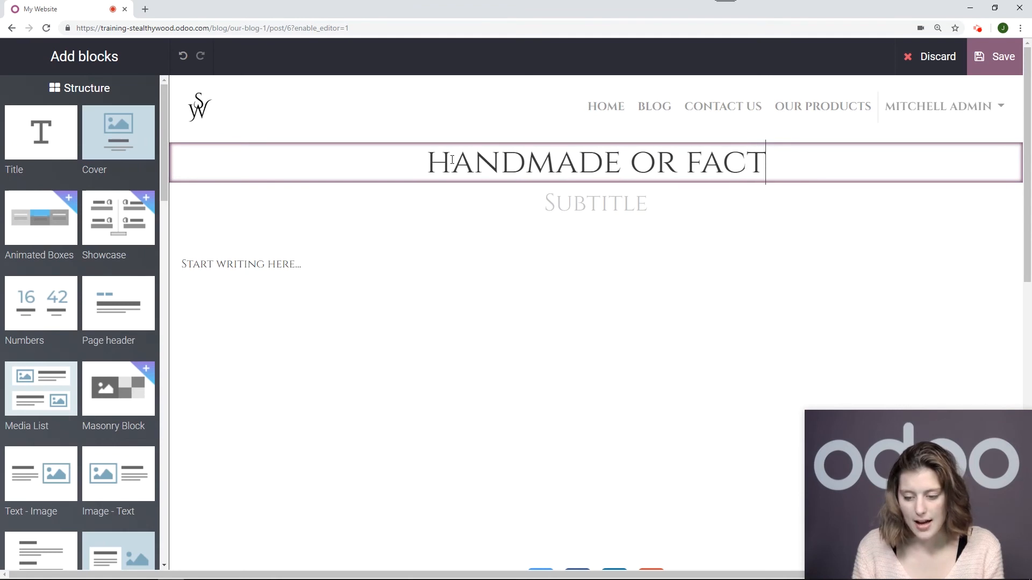
text(ORY MADE)
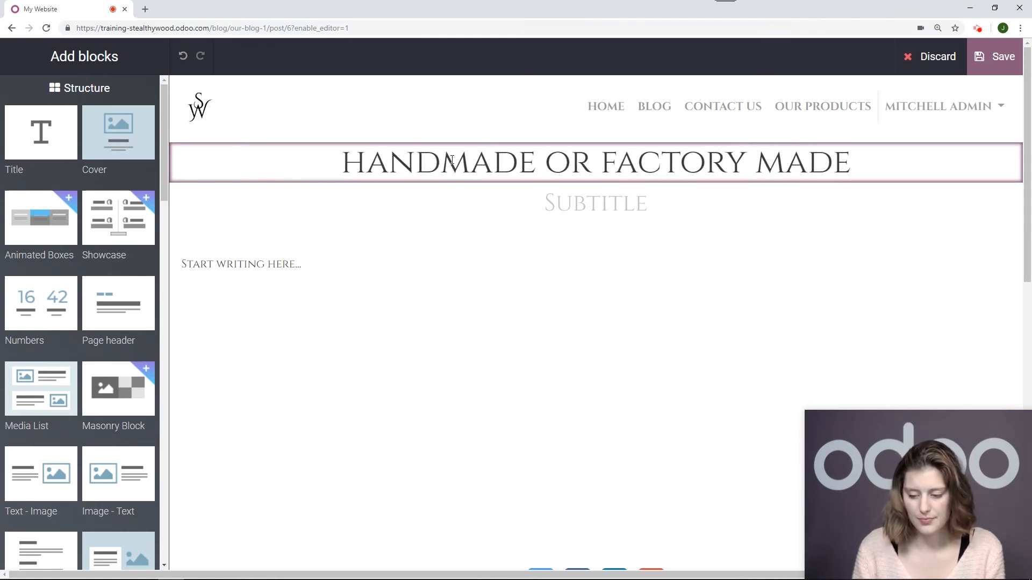
text(?)
click(582, 199)
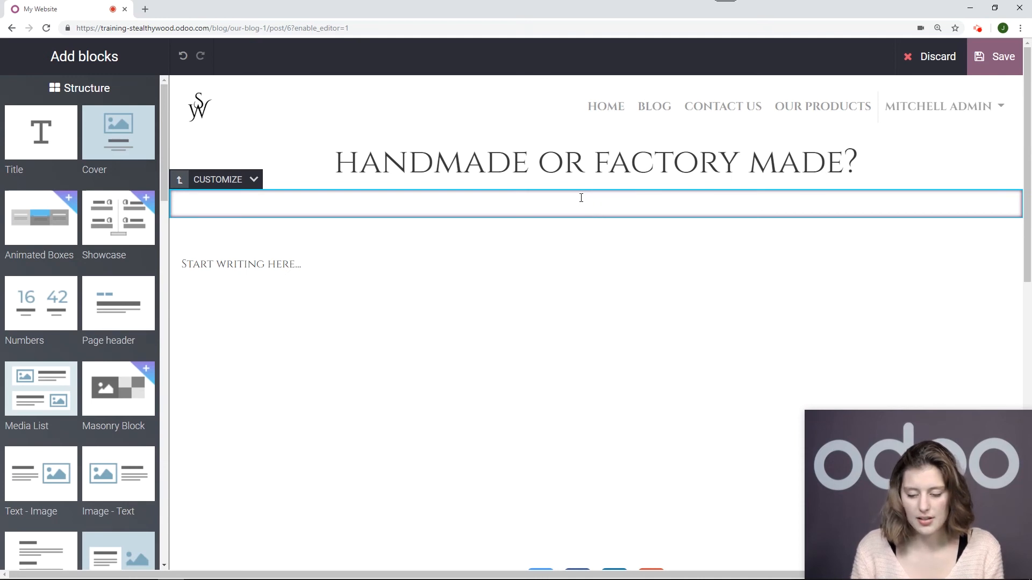
text(IS HANDMADE REALLY BETTER?)
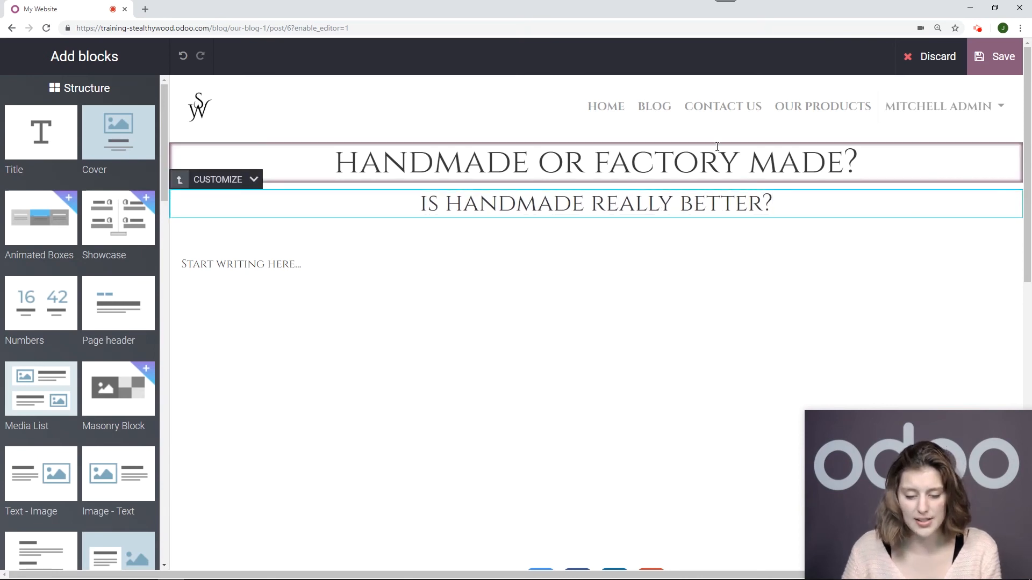
Set the blog post's cover to the photo of a row of embroidery machines from an Unsplash search for "factory".
click(315, 157)
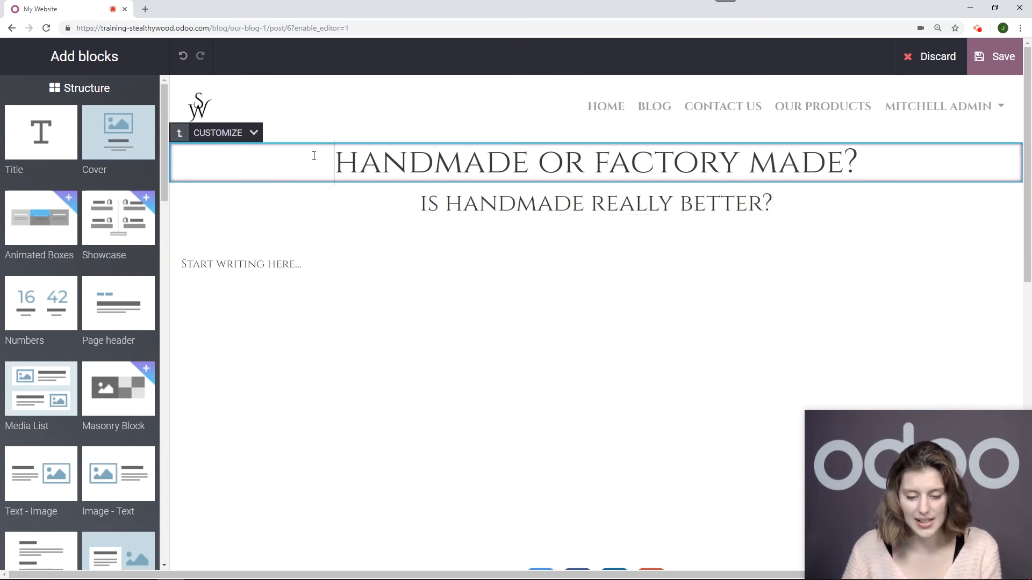
click(253, 134)
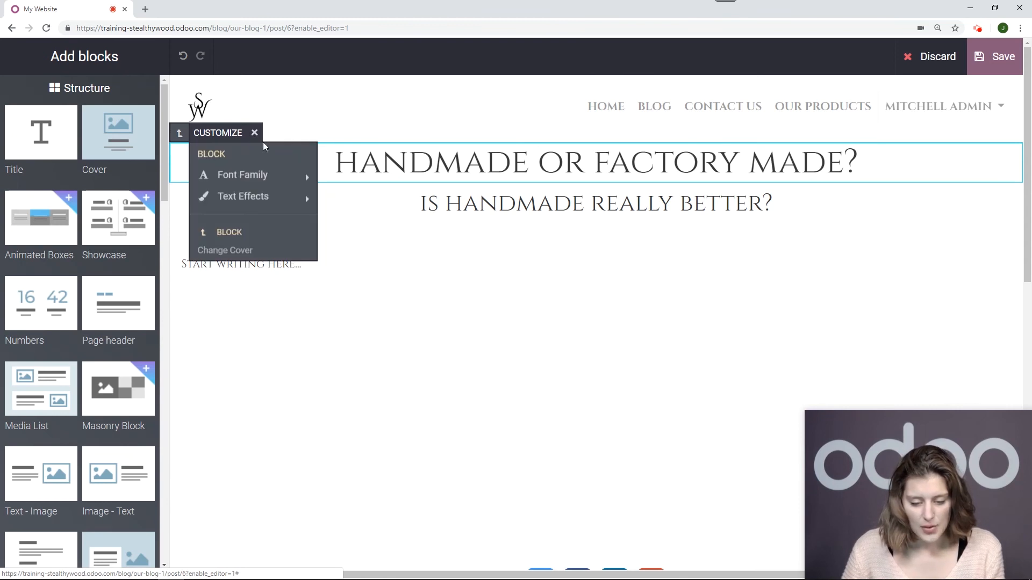
click(237, 251)
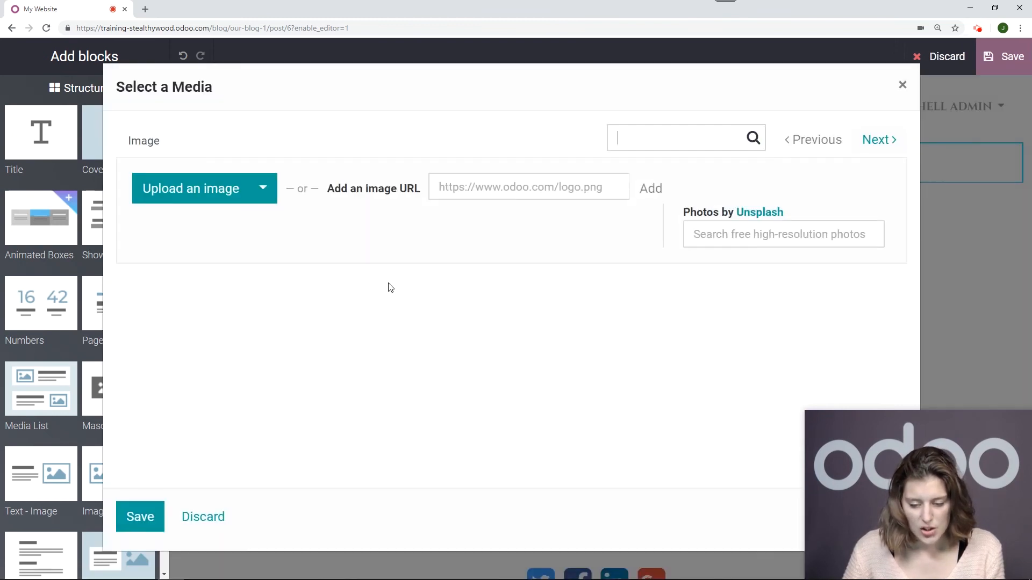
click(728, 240)
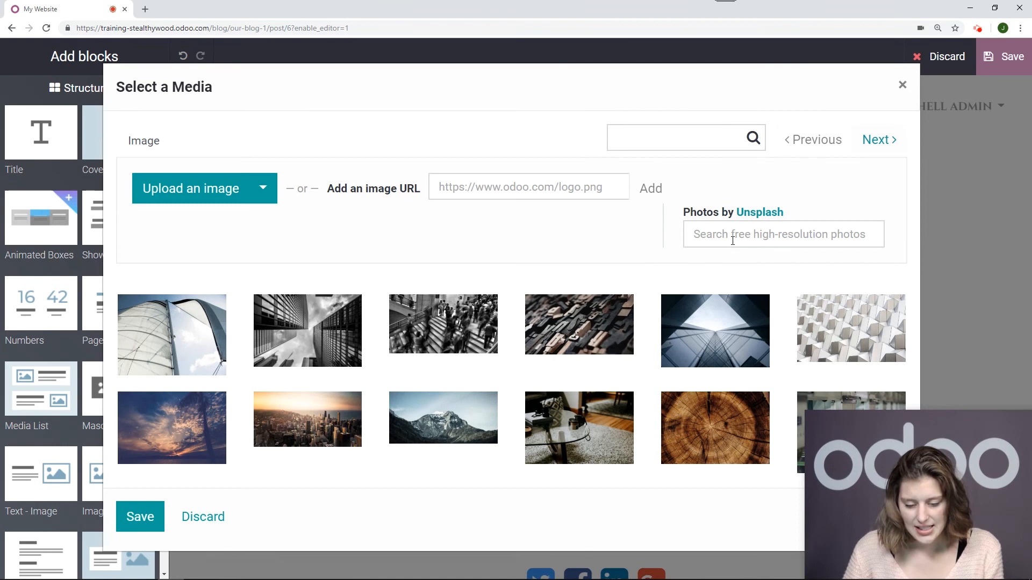
text(factory)
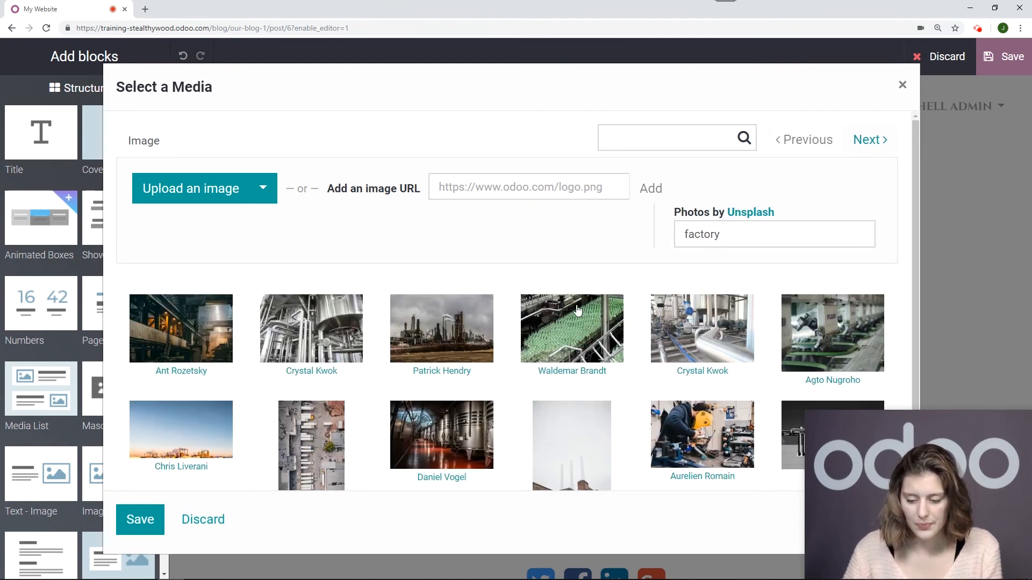
scroll(538, 284, down, 1)
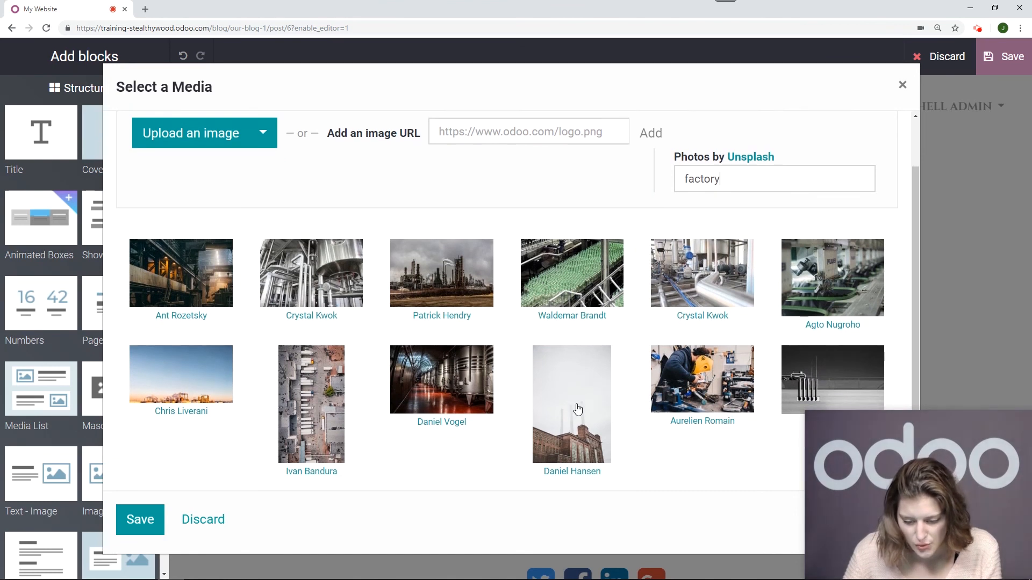
click(832, 278)
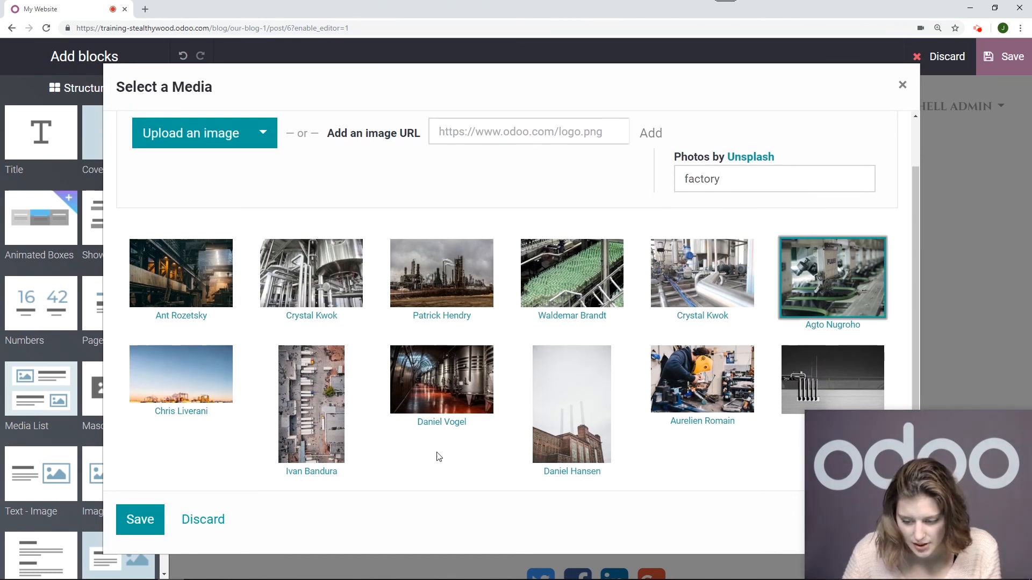
click(141, 519)
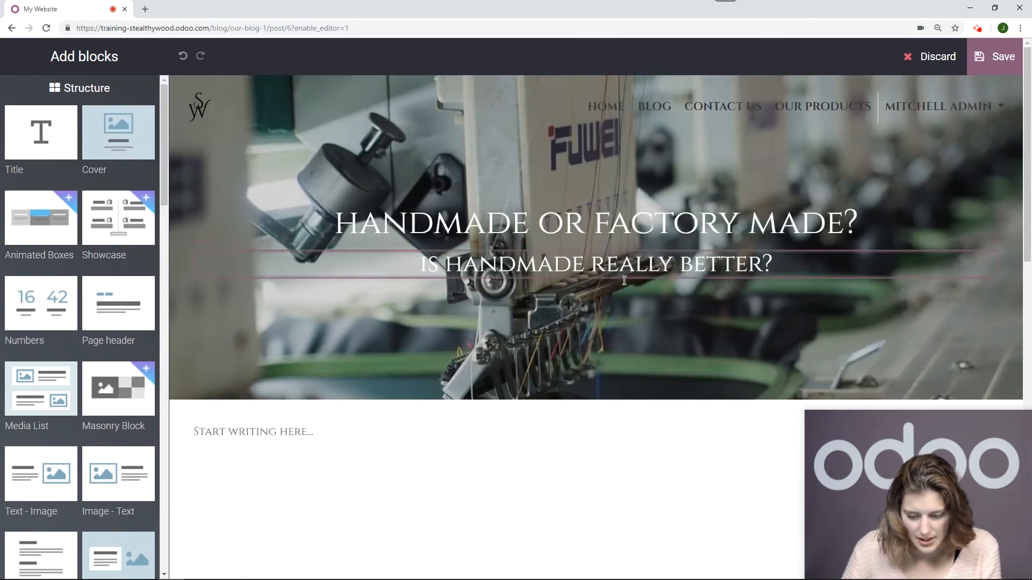
Replace the "Start writing here..." placeholder in the post body with "My insight!!!".
scroll(562, 309, down, 3)
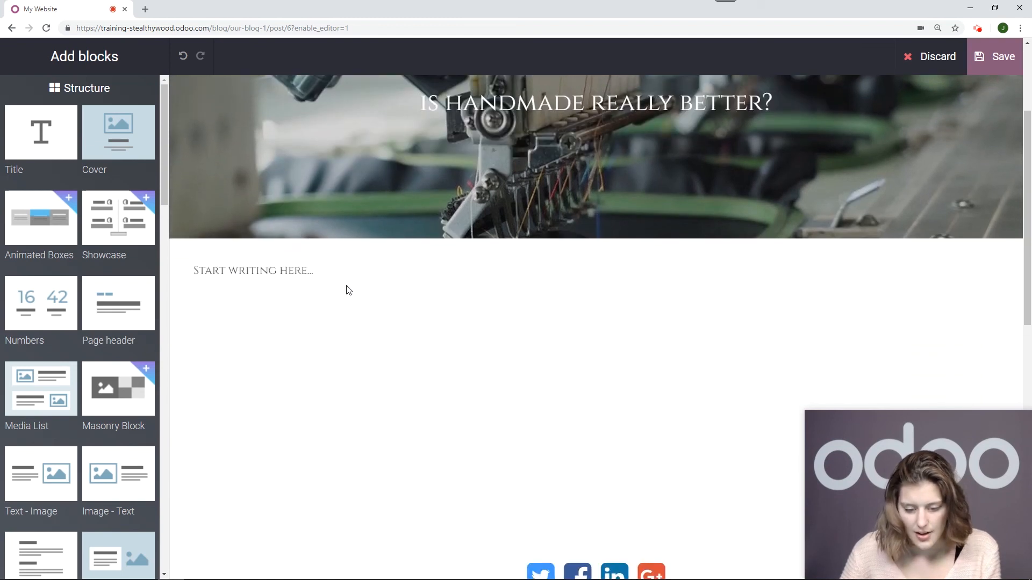
click(299, 289)
click(395, 283)
drag(373, 282, 162, 272)
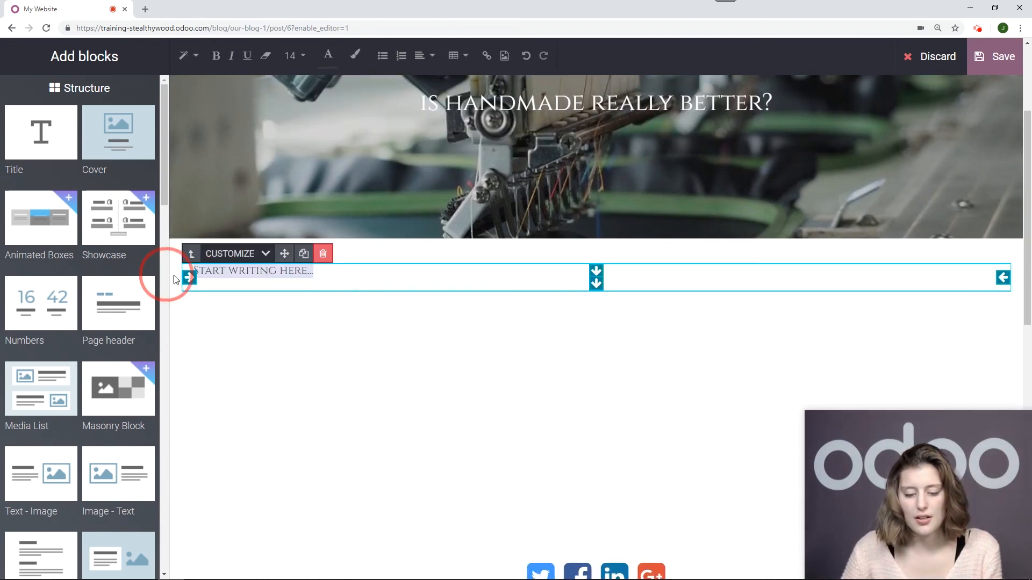
scroll(165, 543, down, 6)
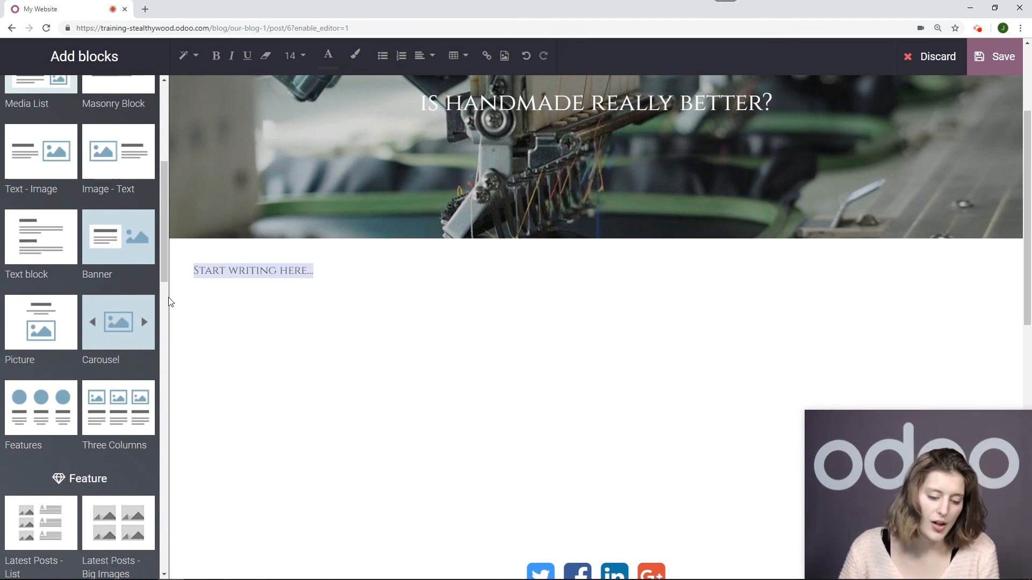
scroll(322, 311, up, 3)
click(333, 437)
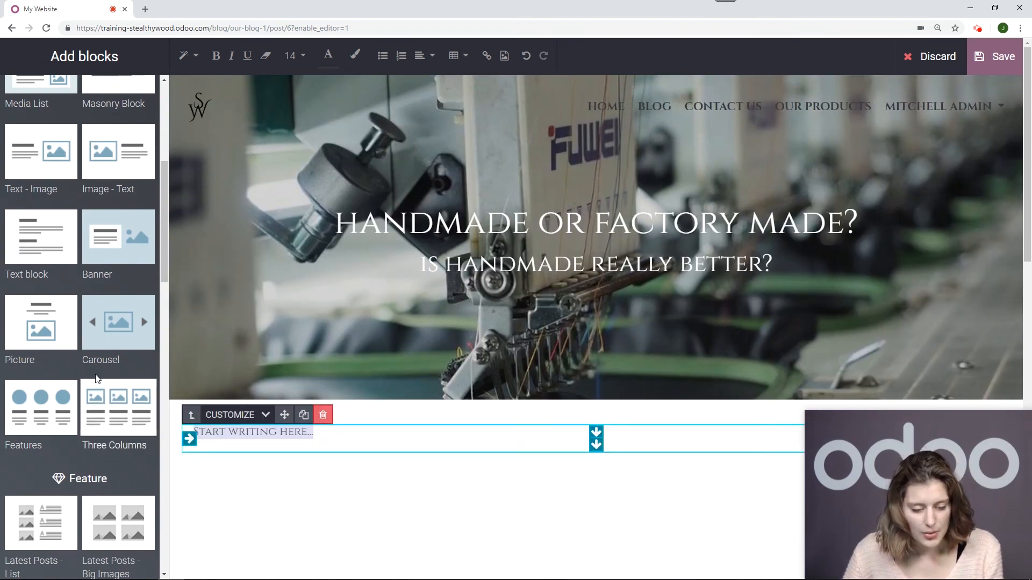
scroll(68, 163, down, 4)
scroll(69, 163, down, 2)
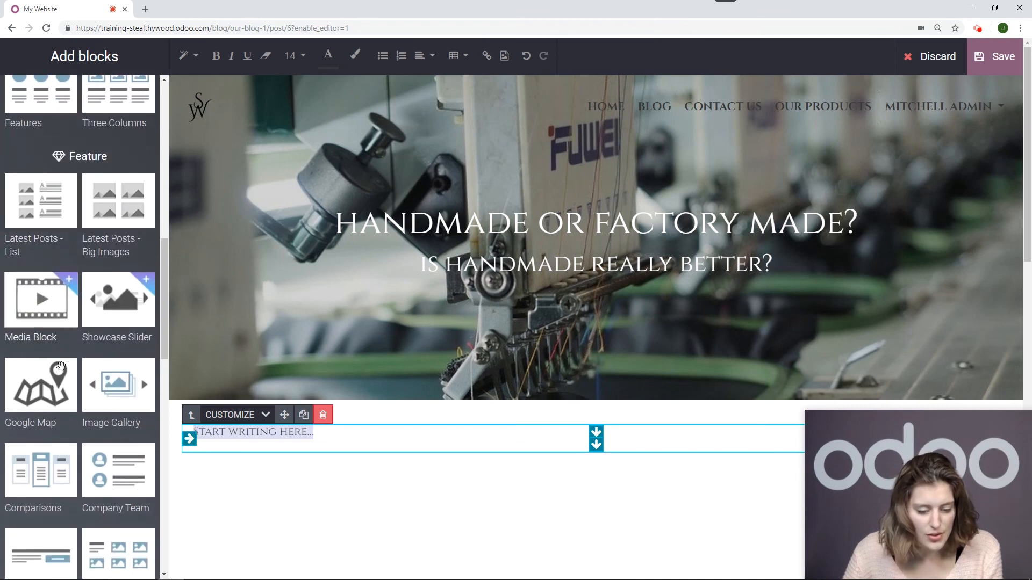
click(335, 439)
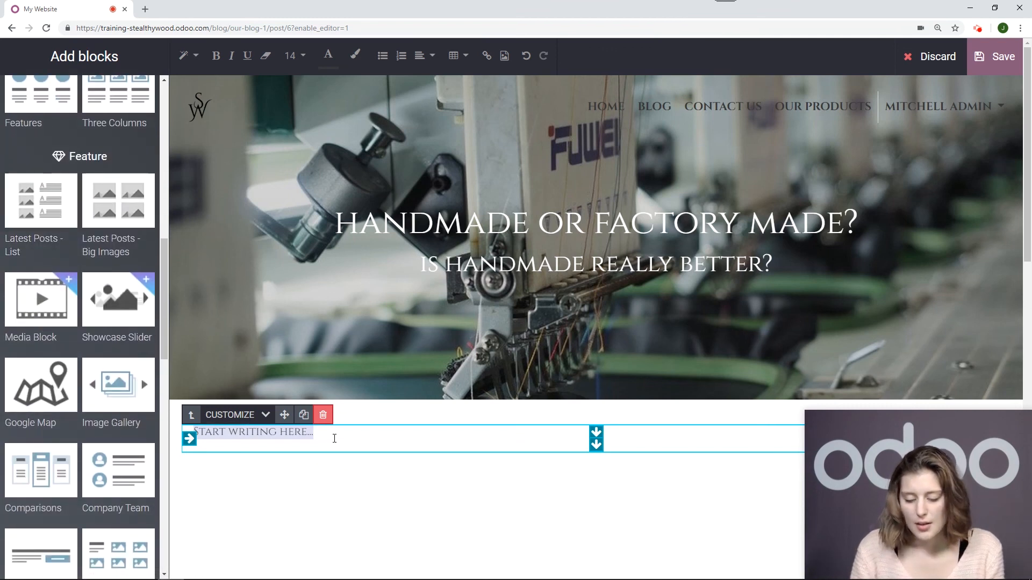
key(BackSpace)
text(MY INSIGHT!!!)
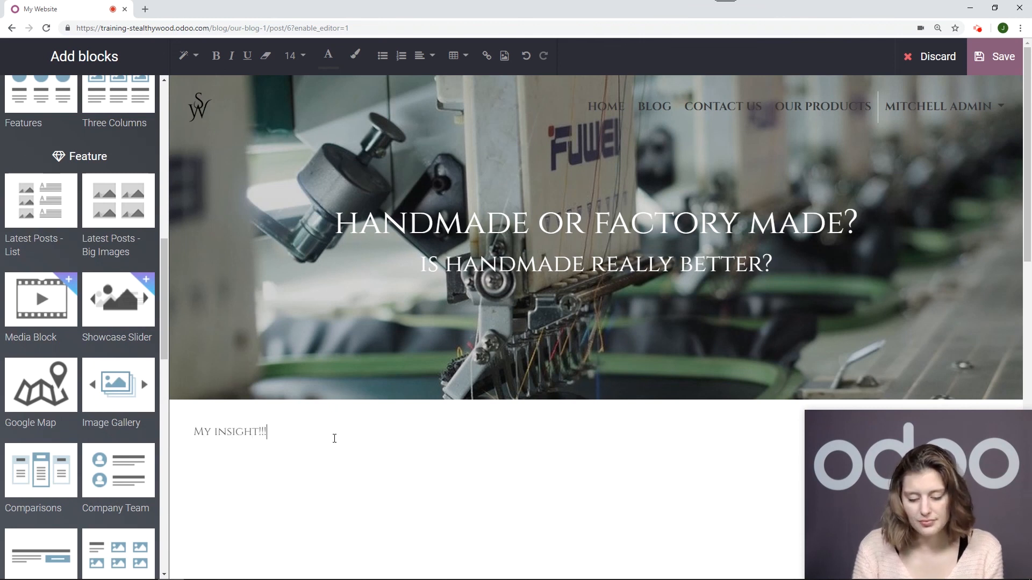
Save the blog post and check its entry on the website's blog page.
click(1002, 57)
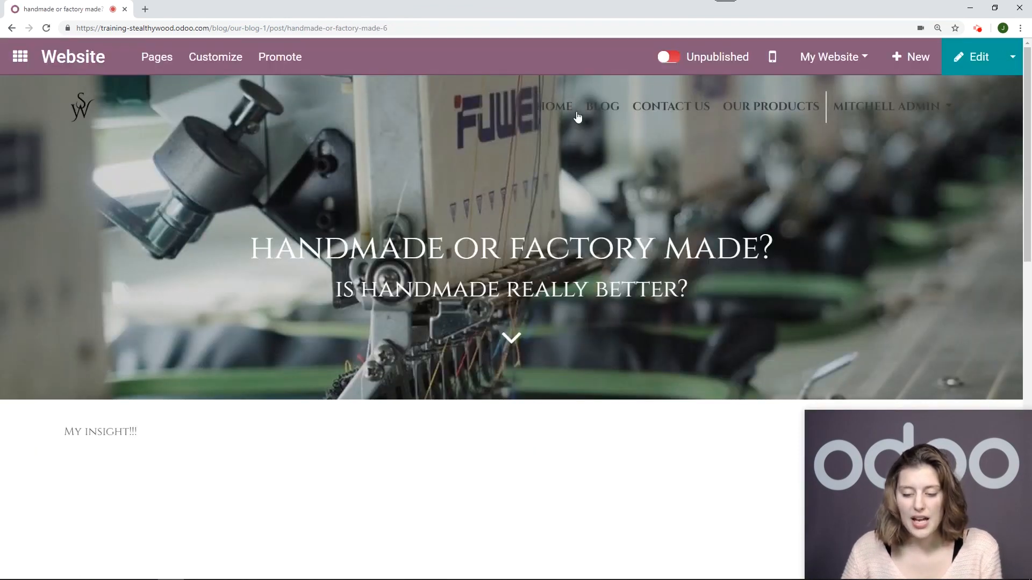
click(603, 115)
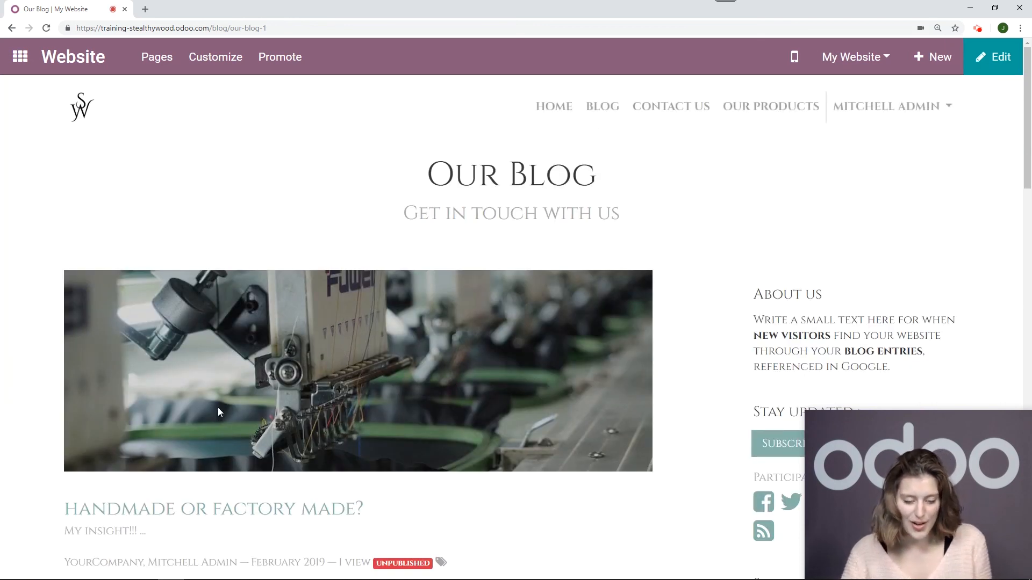
scroll(221, 384, down, 1)
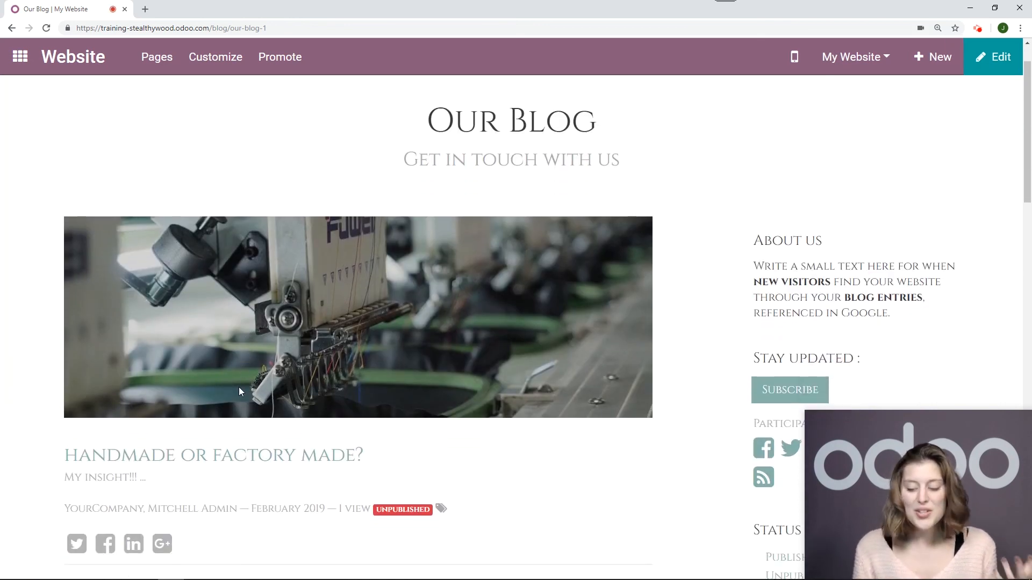